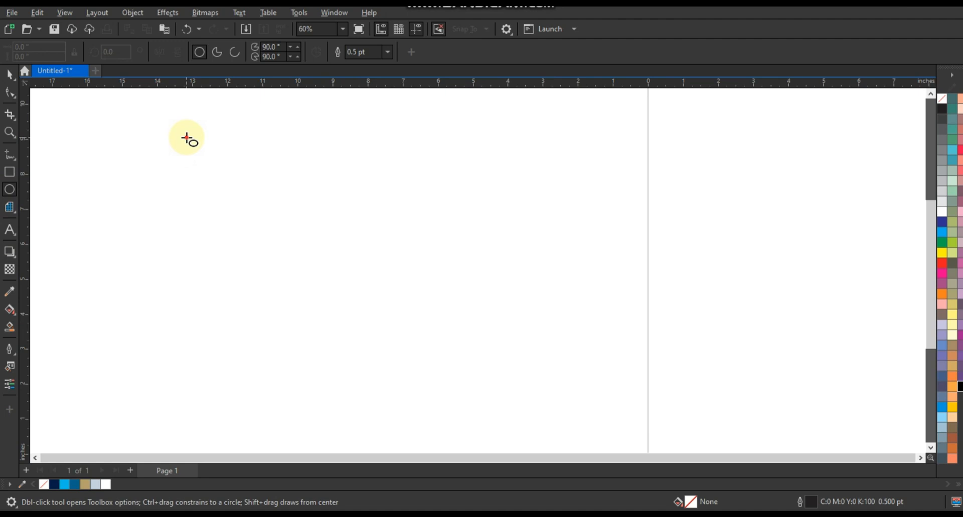
- Draw a circle about 7.63 inches across and a short Artistic Media test stroke beside it
{"action": "left_click_drag", "start_coordinate": [187, 137], "coordinate": [329, 404]}
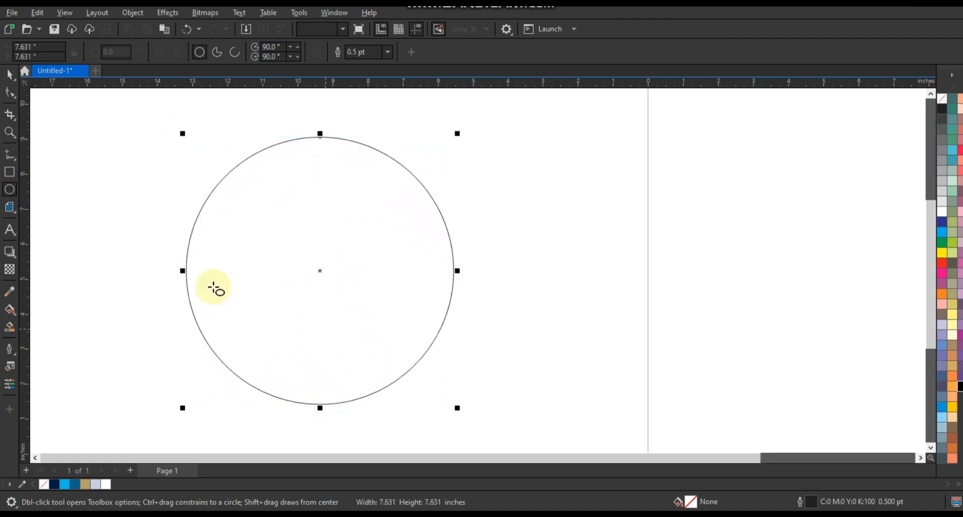
{"action": "left_click", "coordinate": [9, 76]}
{"action": "mouse_move", "coordinate": [500, 260]}
{"action": "left_mouse_down"}
{"action": "mouse_move", "coordinate": [597, 257]}
{"action": "mouse_move", "coordinate": [611, 247]}
{"action": "left_mouse_up"}
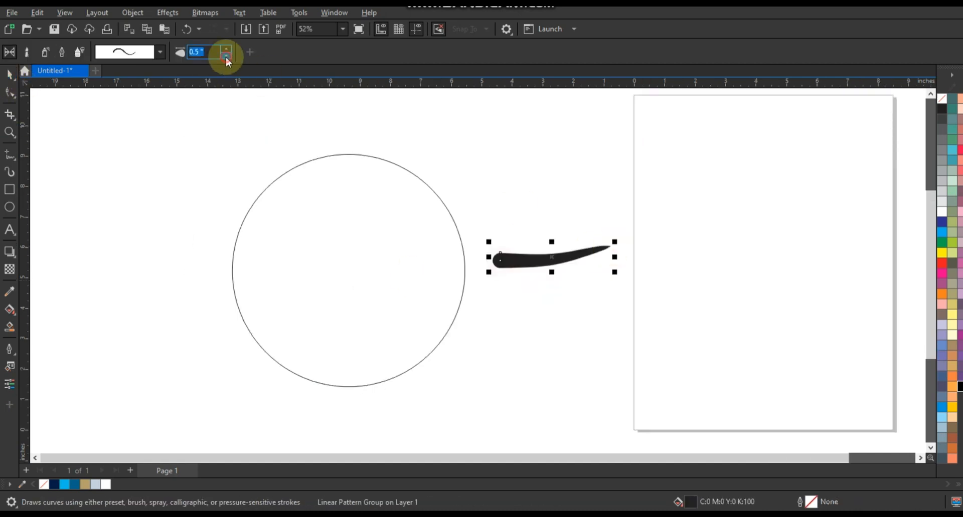
- Set the Artistic Media stroke width to 0.07 inches, choose a preset stroke with tapered ends, and undo the test stroke
{"action": "left_click", "coordinate": [226, 56]}
{"action": "left_click", "coordinate": [225, 57]}
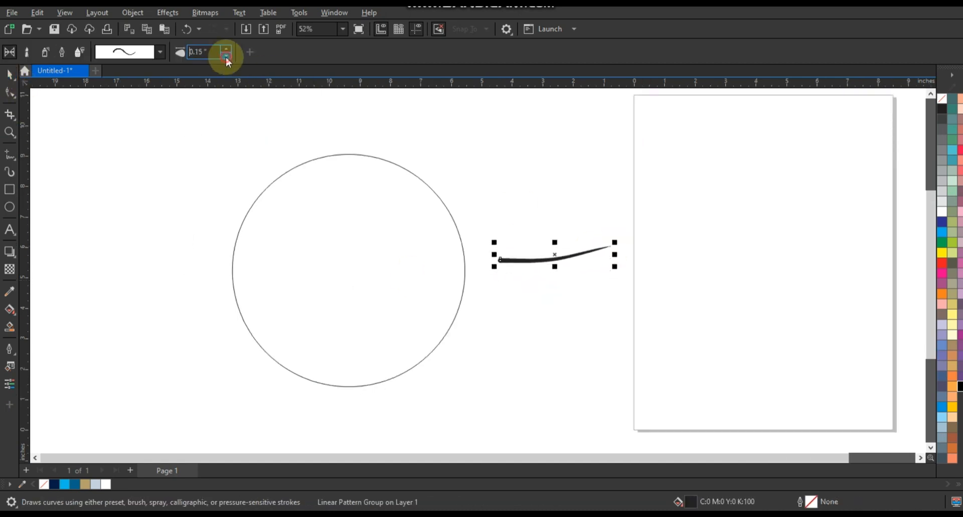
{"action": "left_click", "coordinate": [227, 59]}
{"action": "left_click", "coordinate": [160, 52]}
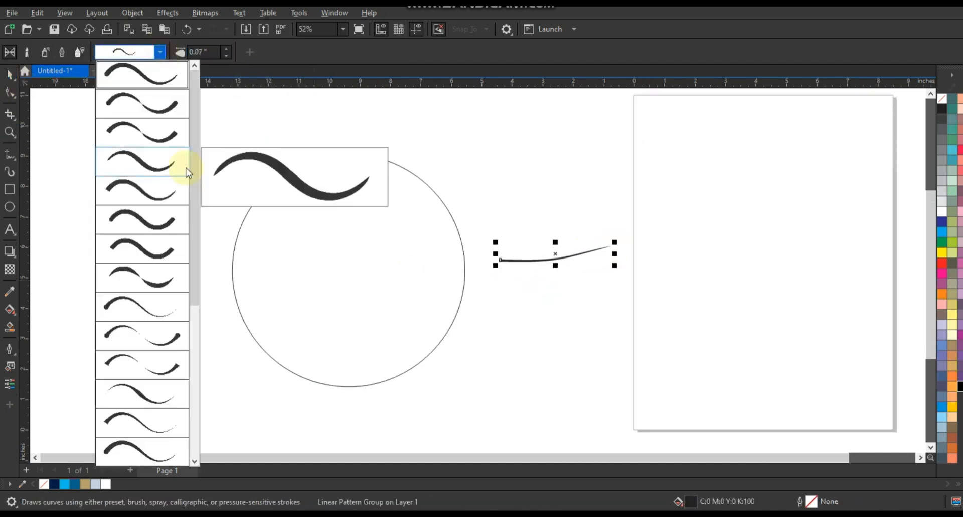
{"action": "left_click", "coordinate": [130, 463]}
{"action": "key", "text": "ctrl+z"}
- Sketch the wave's curling crest, its inner curl and the sweep reaching the circle's right edge
{"action": "mouse_move", "coordinate": [343, 150]}
{"action": "left_mouse_down"}
{"action": "mouse_move", "coordinate": [380, 168]}
{"action": "mouse_move", "coordinate": [380, 231]}
{"action": "mouse_move", "coordinate": [384, 196]}
{"action": "mouse_move", "coordinate": [347, 183]}
{"action": "left_mouse_up"}
{"action": "left_click_drag", "start_coordinate": [373, 185], "coordinate": [315, 218]}
{"action": "mouse_move", "coordinate": [319, 200]}
{"action": "left_mouse_down"}
{"action": "mouse_move", "coordinate": [322, 262]}
{"action": "mouse_move", "coordinate": [359, 282]}
{"action": "left_mouse_up"}
{"action": "left_click_drag", "start_coordinate": [319, 260], "coordinate": [359, 288]}
{"action": "mouse_move", "coordinate": [359, 287]}
{"action": "left_mouse_down"}
{"action": "mouse_move", "coordinate": [425, 291]}
{"action": "mouse_move", "coordinate": [465, 255]}
{"action": "left_mouse_up"}
- Sketch the wave's outer back and the pointed folds hanging behind the curl
{"action": "left_click_drag", "start_coordinate": [324, 148], "coordinate": [276, 180]}
{"action": "mouse_move", "coordinate": [289, 166]}
{"action": "left_mouse_down"}
{"action": "mouse_move", "coordinate": [255, 234]}
{"action": "mouse_move", "coordinate": [259, 272]}
{"action": "left_mouse_up"}
{"action": "mouse_move", "coordinate": [256, 265]}
{"action": "left_mouse_down"}
{"action": "mouse_move", "coordinate": [282, 226]}
{"action": "mouse_move", "coordinate": [273, 298]}
{"action": "mouse_move", "coordinate": [301, 203]}
{"action": "mouse_move", "coordinate": [288, 232]}
{"action": "mouse_move", "coordinate": [311, 307]}
{"action": "left_mouse_up"}
{"action": "mouse_move", "coordinate": [310, 254]}
{"action": "left_mouse_down"}
{"action": "mouse_move", "coordinate": [309, 228]}
{"action": "mouse_move", "coordinate": [324, 203]}
{"action": "left_mouse_up"}
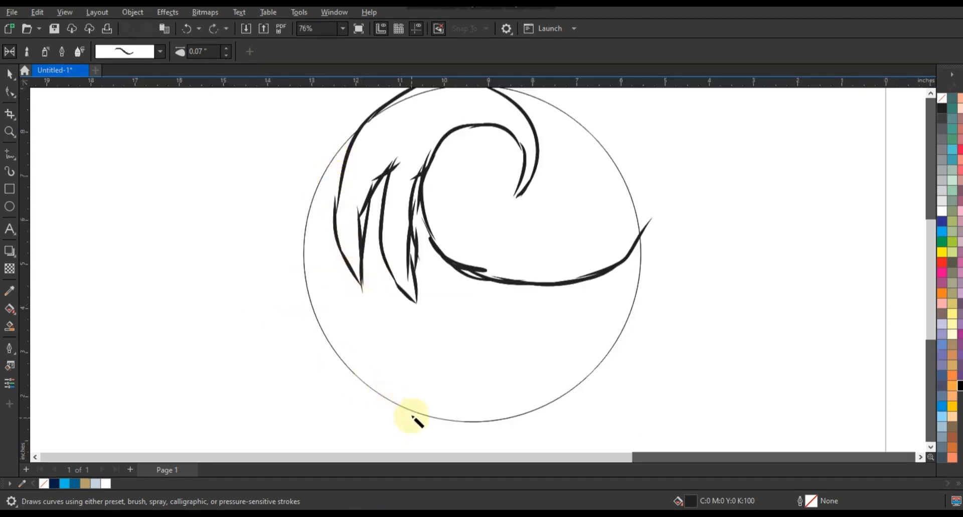
- Sketch the pointed shapes at the wave's base and two flowing lines from the curl to the circle's lower right
{"action": "left_click_drag", "start_coordinate": [421, 414], "coordinate": [385, 338]}
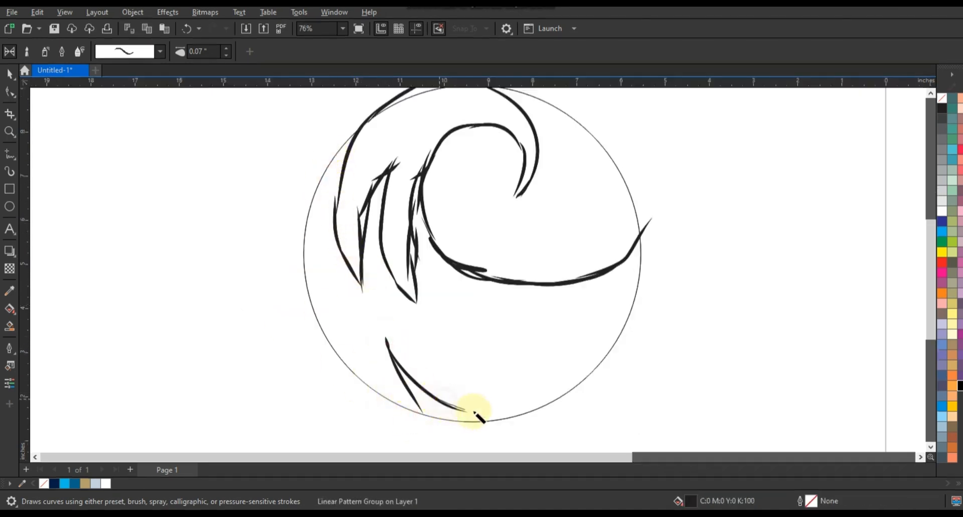
{"action": "mouse_move", "coordinate": [499, 418]}
{"action": "left_mouse_down"}
{"action": "mouse_move", "coordinate": [439, 339]}
{"action": "mouse_move", "coordinate": [423, 218]}
{"action": "mouse_move", "coordinate": [481, 395]}
{"action": "left_mouse_up"}
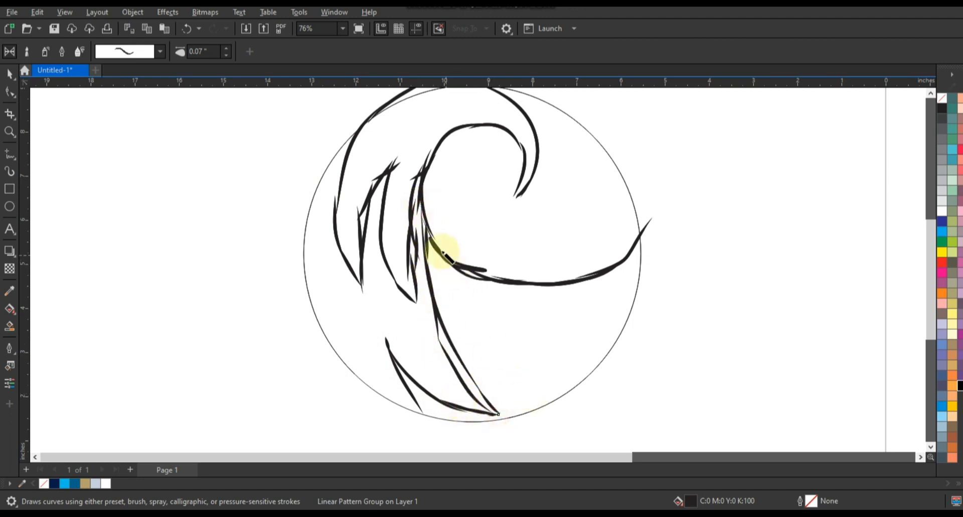
{"action": "mouse_move", "coordinate": [432, 241]}
{"action": "left_mouse_down"}
{"action": "mouse_move", "coordinate": [527, 339]}
{"action": "mouse_move", "coordinate": [624, 369]}
{"action": "left_mouse_up"}
{"action": "left_click_drag", "start_coordinate": [598, 321], "coordinate": [442, 258]}
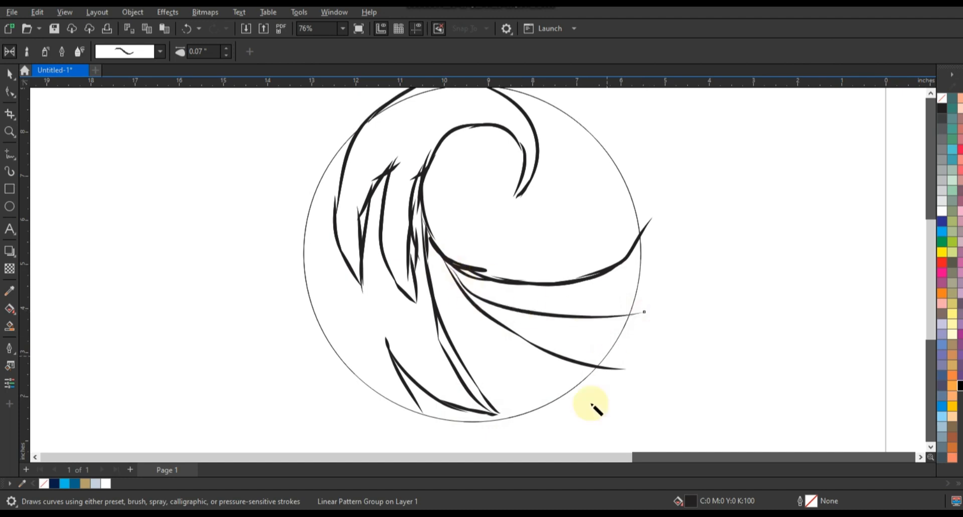
{"action": "scroll", "coordinate": [484, 386], "scroll_direction": "down", "scroll_amount": 1}
{"action": "scroll", "coordinate": [346, 305], "scroll_direction": "down", "scroll_amount": 1}
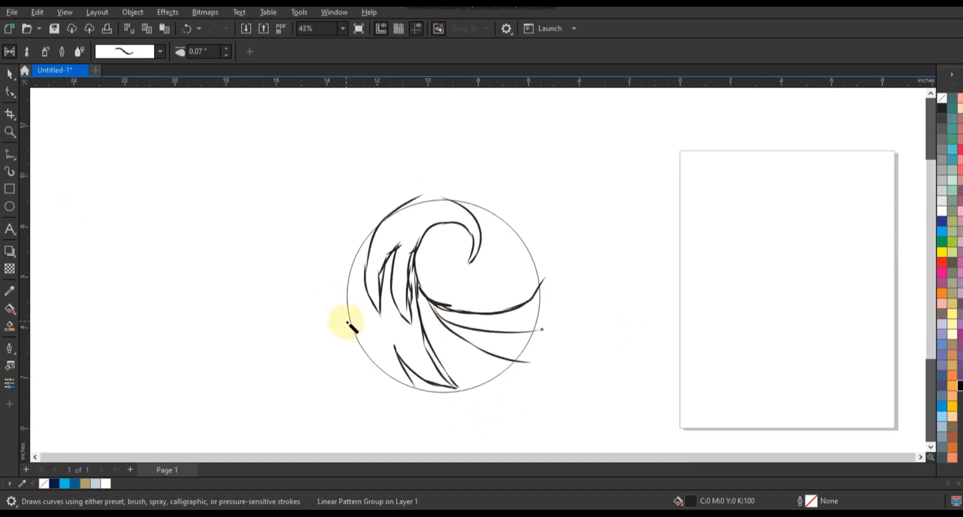
- Select the whole wave sketch with its circle and convert it to a 300 dpi grayscale bitmap
{"action": "key", "text": "space"}
{"action": "left_click", "coordinate": [535, 273]}
{"action": "left_click_drag", "start_coordinate": [572, 186], "coordinate": [337, 391]}
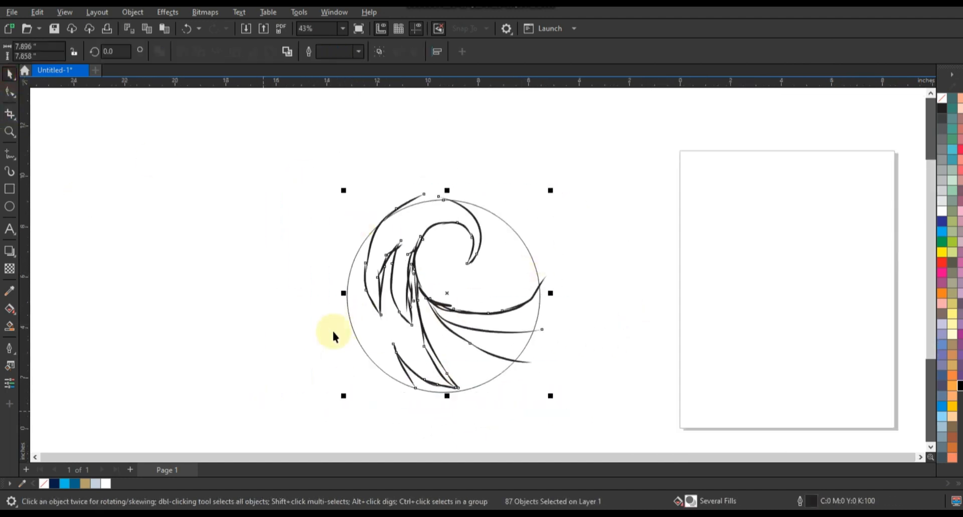
{"action": "key", "text": "shift+F2"}
{"action": "left_click", "coordinate": [200, 12]}
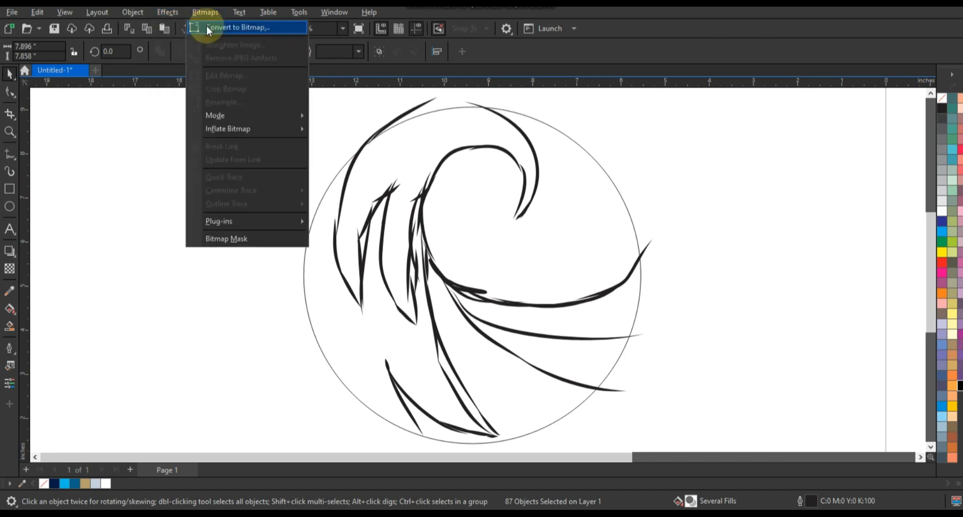
{"action": "left_click", "coordinate": [209, 28]}
{"action": "left_click", "coordinate": [494, 225]}
{"action": "left_click", "coordinate": [483, 251]}
{"action": "left_click", "coordinate": [500, 324]}
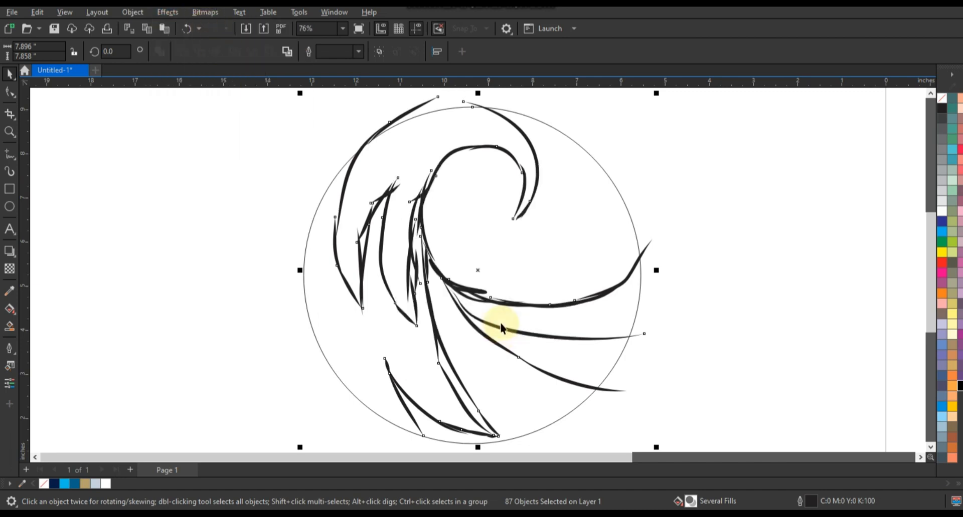
- Fade the sketch bitmap with a uniform transparency so it can serve as a tracing guide
{"action": "left_click", "coordinate": [10, 269]}
{"action": "left_click_drag", "start_coordinate": [468, 441], "coordinate": [489, 439]}
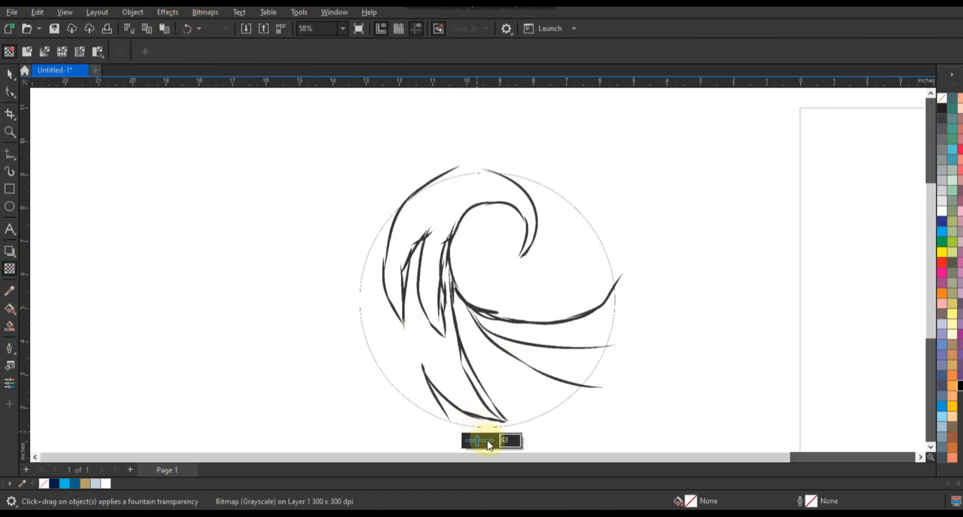
{"action": "left_click", "coordinate": [10, 75]}
{"action": "left_click", "coordinate": [238, 256]}
{"action": "scroll", "coordinate": [237, 257], "scroll_direction": "down", "scroll_amount": 1}
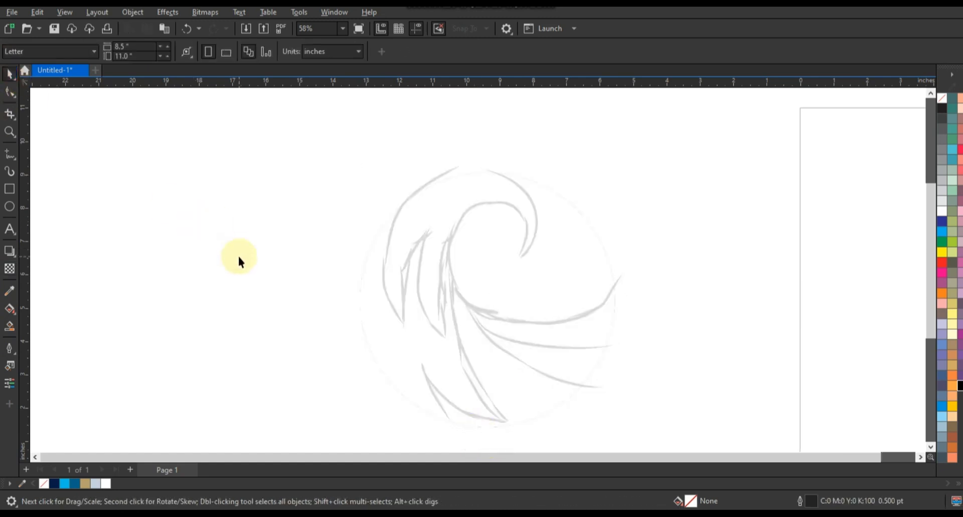
- Draw a circle with a 4 pt outline over the faded sketch and enlarge it to about 7.52 inches across
{"action": "left_click_drag", "start_coordinate": [254, 151], "coordinate": [624, 421]}
{"action": "key", "text": "shift+F2"}
{"action": "key", "text": "Escape"}
{"action": "left_click", "coordinate": [9, 206]}
{"action": "scroll", "coordinate": [340, 208], "scroll_direction": "down", "scroll_amount": 1}
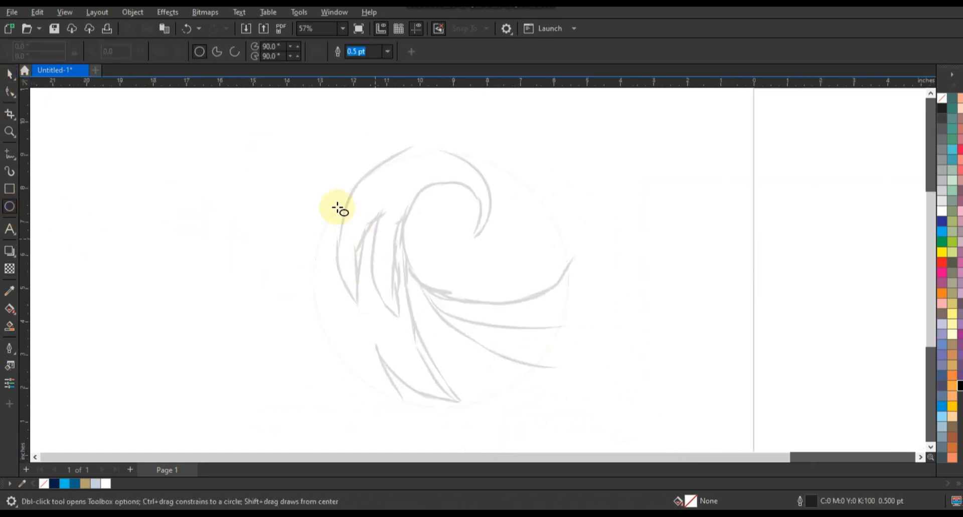
{"action": "mouse_move", "coordinate": [319, 172]}
{"action": "left_mouse_down"}
{"action": "mouse_move", "coordinate": [399, 315]}
{"action": "mouse_move", "coordinate": [468, 408]}
{"action": "left_mouse_up"}
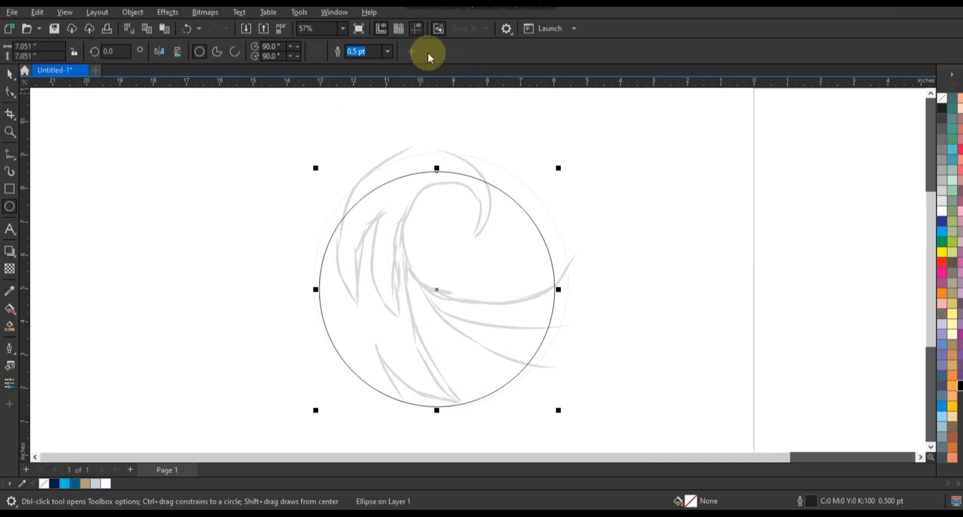
{"action": "left_click", "coordinate": [387, 51]}
{"action": "left_click", "coordinate": [365, 136]}
{"action": "key", "text": "space"}
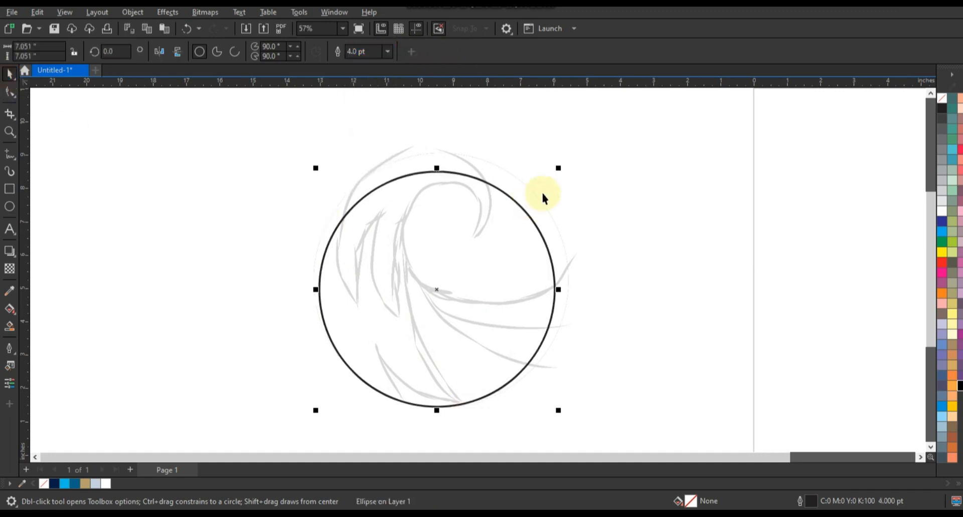
{"action": "left_click_drag", "start_coordinate": [558, 170], "coordinate": [570, 157]}
{"action": "left_click_drag", "start_coordinate": [316, 157], "coordinate": [310, 150]}
- Draw a three-segment line from the crest's top through the curl tip and inner curl to the circle's right edge, with a 3 pt outline
{"action": "left_click", "coordinate": [10, 132]}
{"action": "left_click_drag", "start_coordinate": [247, 118], "coordinate": [634, 416]}
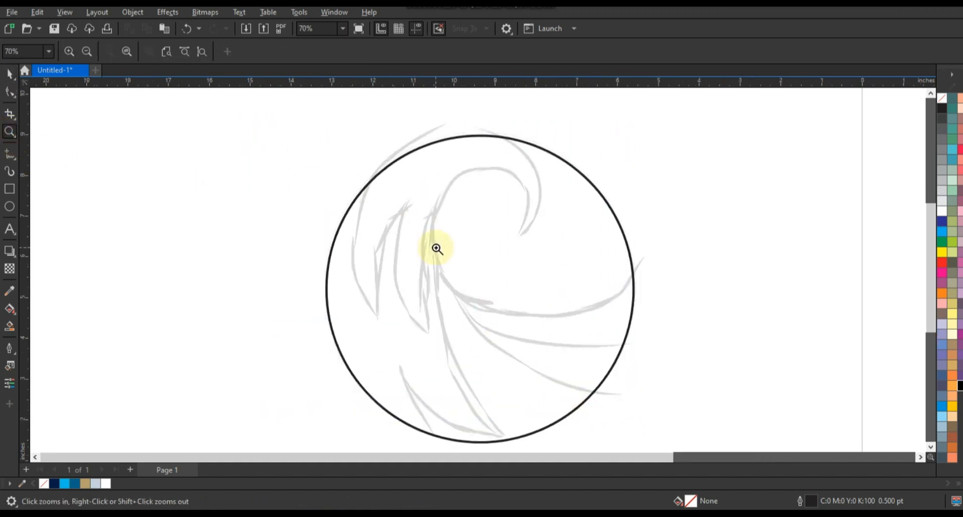
{"action": "left_click", "coordinate": [9, 155]}
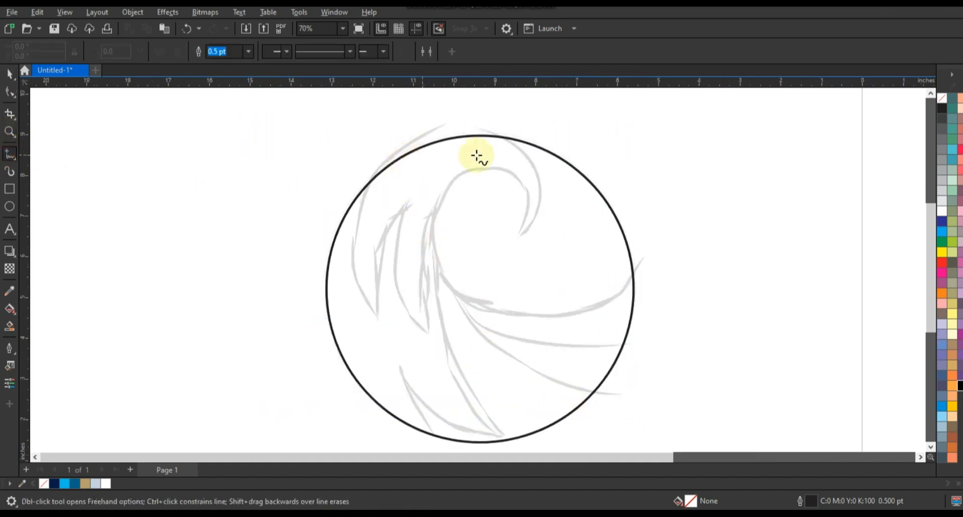
{"action": "double_click", "coordinate": [522, 235]}
{"action": "double_click", "coordinate": [431, 243]}
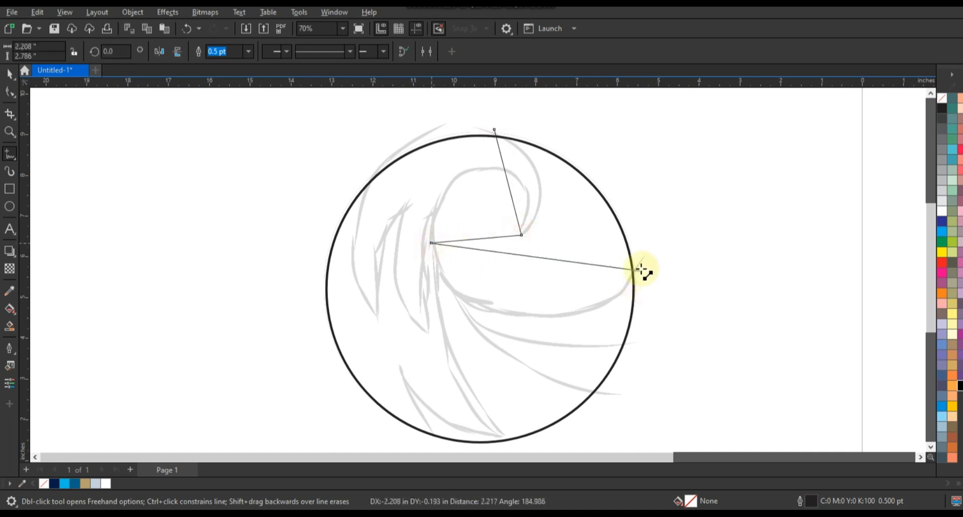
{"action": "left_click", "coordinate": [641, 269]}
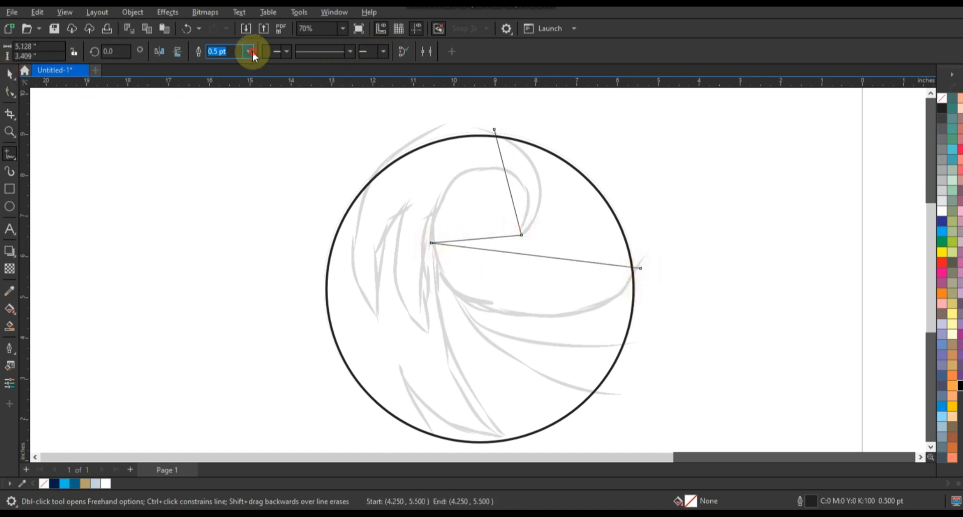
{"action": "left_click", "coordinate": [248, 51]}
{"action": "left_click", "coordinate": [230, 123]}
- Convert the line's segments to curves and bend the first one along the outer edge of the crest
{"action": "left_click", "coordinate": [9, 91]}
{"action": "left_click", "coordinate": [491, 237]}
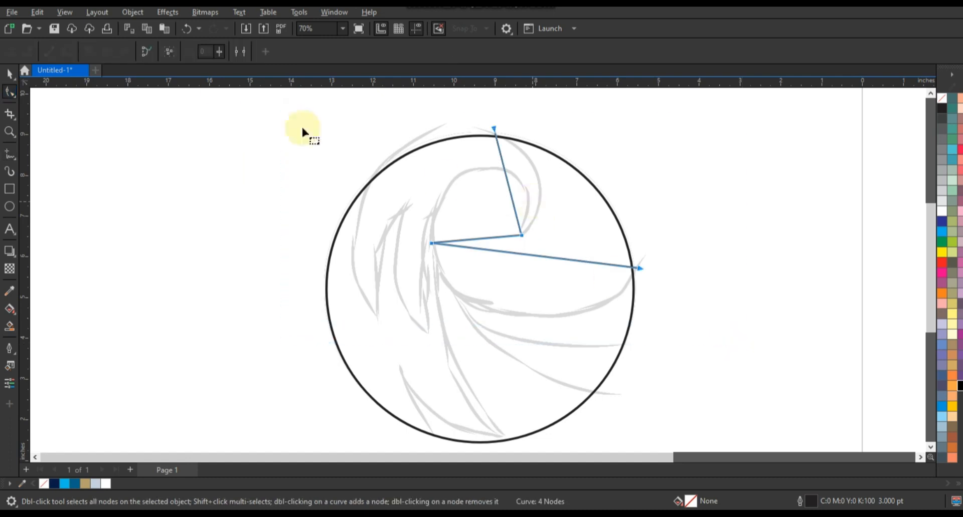
{"action": "left_click", "coordinate": [159, 51]}
{"action": "key", "text": "ctrl+z"}
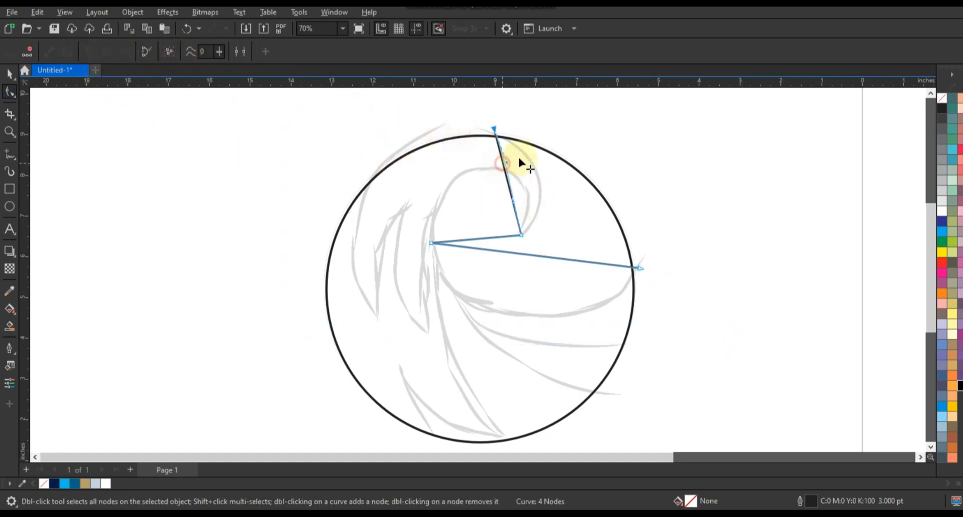
{"action": "left_click_drag", "start_coordinate": [514, 200], "coordinate": [560, 195]}
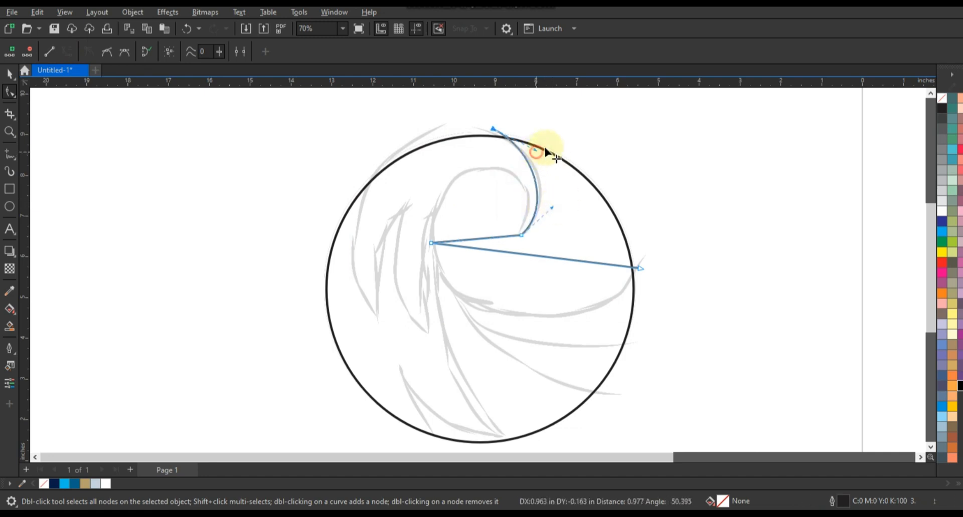
{"action": "mouse_move", "coordinate": [546, 150]}
{"action": "left_mouse_down"}
{"action": "mouse_move", "coordinate": [489, 132]}
{"action": "mouse_move", "coordinate": [546, 148]}
{"action": "left_mouse_up"}
- Bend the second segment into a round arc following the inside of the wave's curl
{"action": "left_click", "coordinate": [493, 239]}
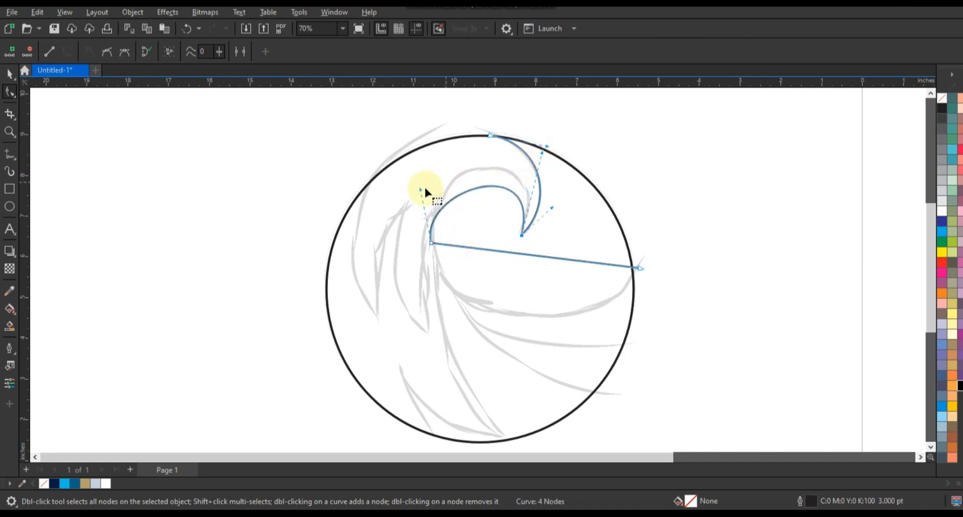
{"action": "left_click_drag", "start_coordinate": [421, 188], "coordinate": [420, 149]}
{"action": "left_click_drag", "start_coordinate": [542, 153], "coordinate": [551, 146]}
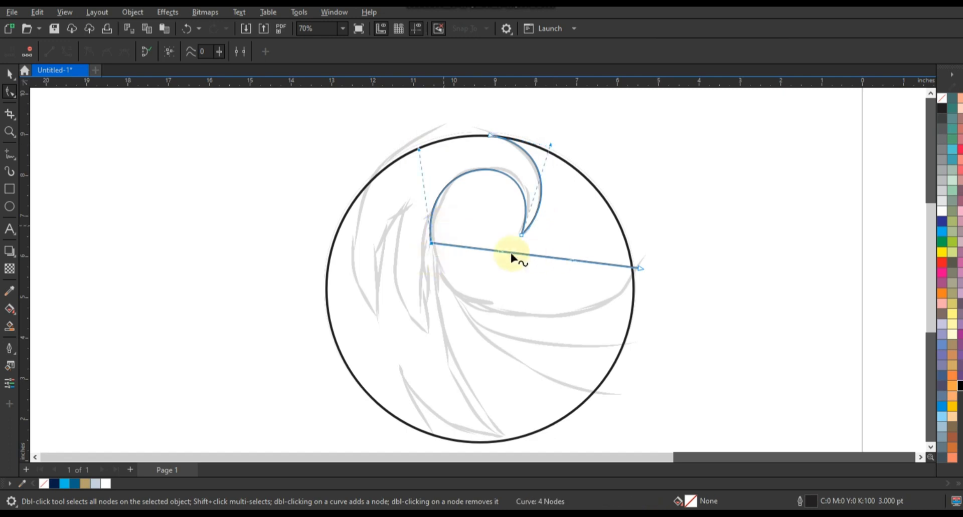
- Bend the last segment along the wave's lower sweep to the circle's right edge and deselect the curve
{"action": "left_click_drag", "start_coordinate": [469, 295], "coordinate": [438, 304]}
{"action": "left_click_drag", "start_coordinate": [572, 260], "coordinate": [581, 351]}
{"action": "left_click_drag", "start_coordinate": [437, 307], "coordinate": [445, 326]}
{"action": "left_click_drag", "start_coordinate": [581, 351], "coordinate": [585, 354]}
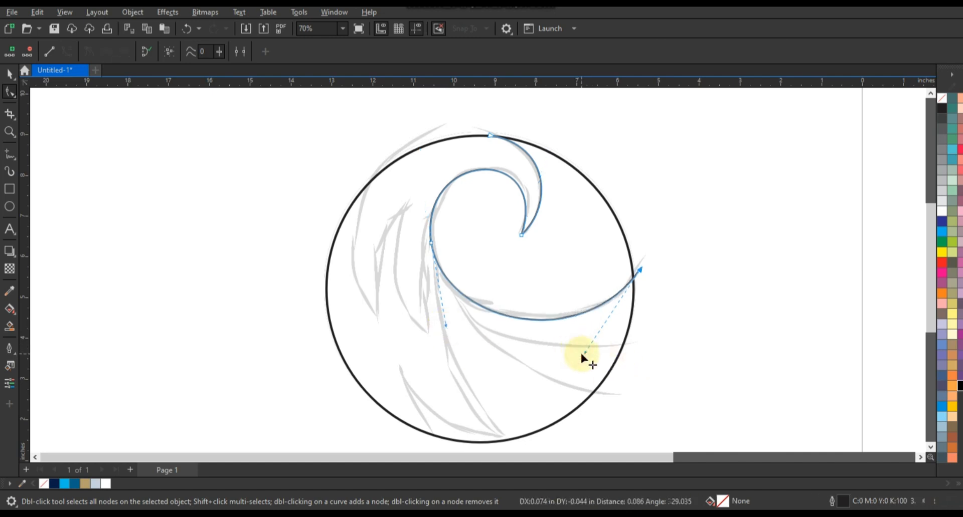
{"action": "left_click", "coordinate": [439, 324]}
{"action": "left_click", "coordinate": [441, 325]}
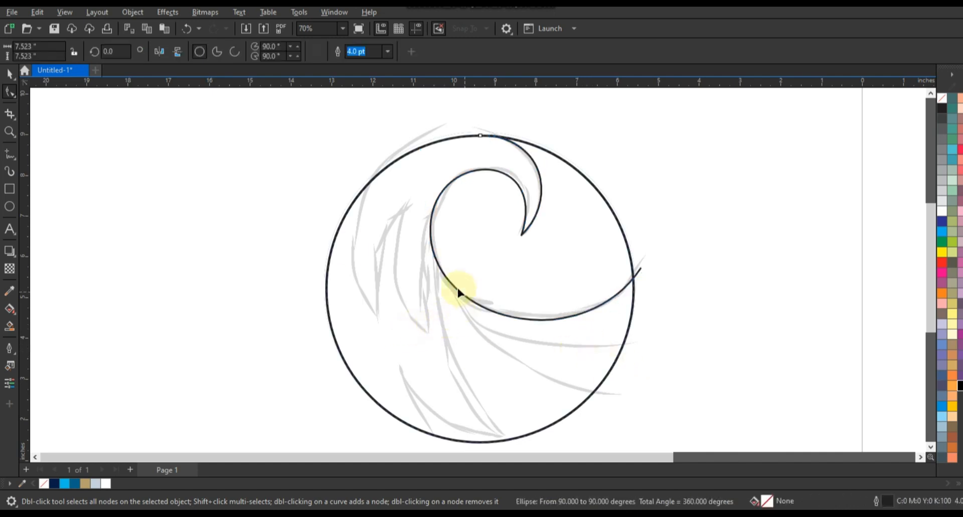
{"action": "left_click", "coordinate": [9, 74]}
{"action": "left_click", "coordinate": [113, 171]}
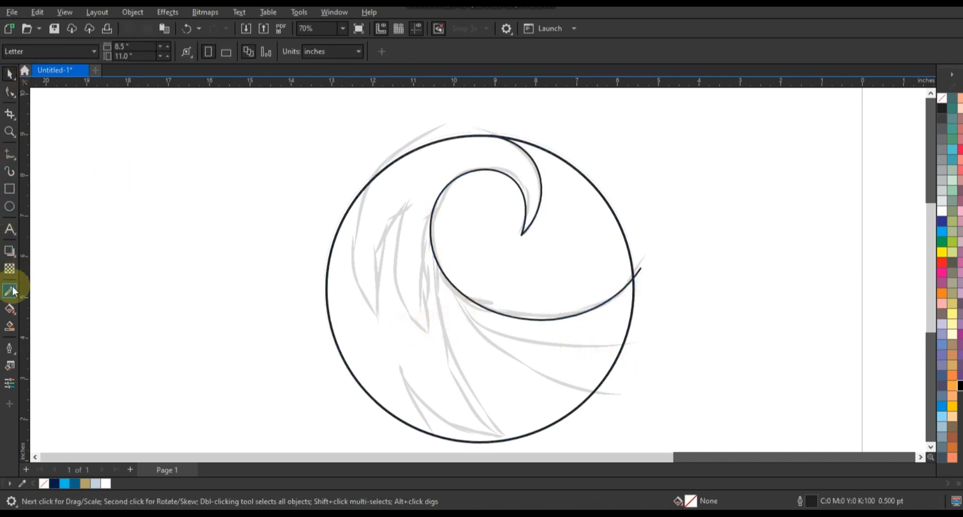
- Draw a four-segment zigzag with a 3 pt outline over the left folds, from outside the circle's upper left to the inner curl
{"action": "left_click", "coordinate": [9, 153]}
{"action": "left_click", "coordinate": [248, 52]}
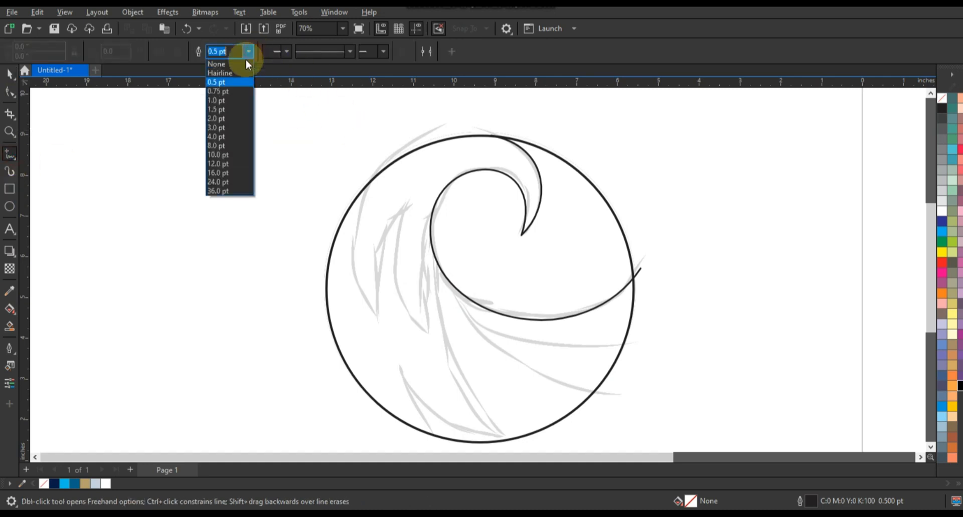
{"action": "left_click", "coordinate": [227, 128]}
{"action": "left_click", "coordinate": [495, 341]}
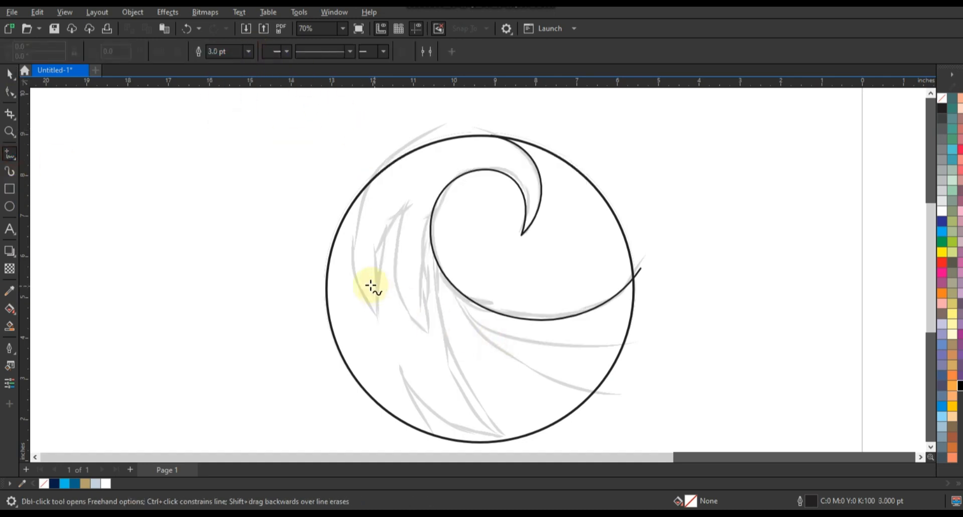
{"action": "left_click", "coordinate": [370, 161]}
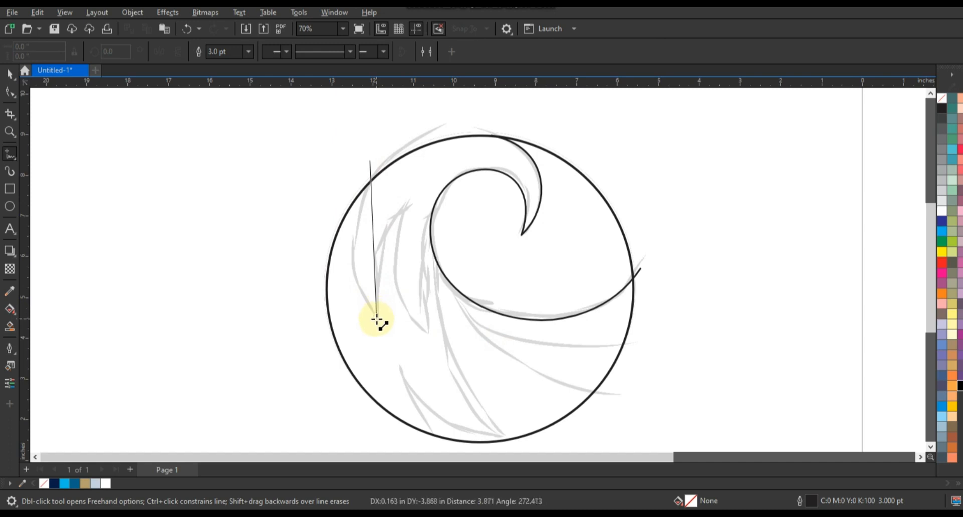
{"action": "double_click", "coordinate": [376, 324]}
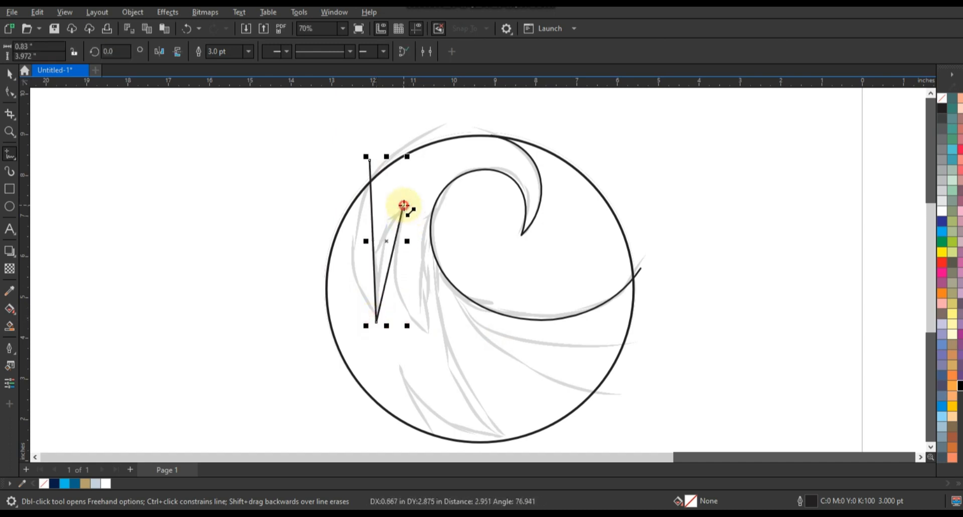
{"action": "double_click", "coordinate": [426, 331]}
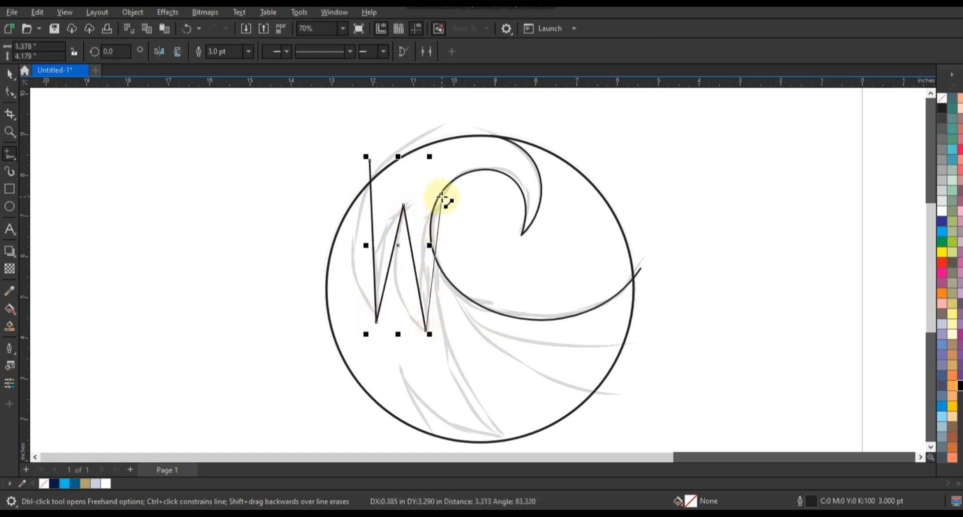
{"action": "left_click", "coordinate": [441, 195]}
- Convert the zigzag's segments to curves and bend the first along the leftmost fold, moving its upper end onto the circle's edge
{"action": "left_click", "coordinate": [9, 91]}
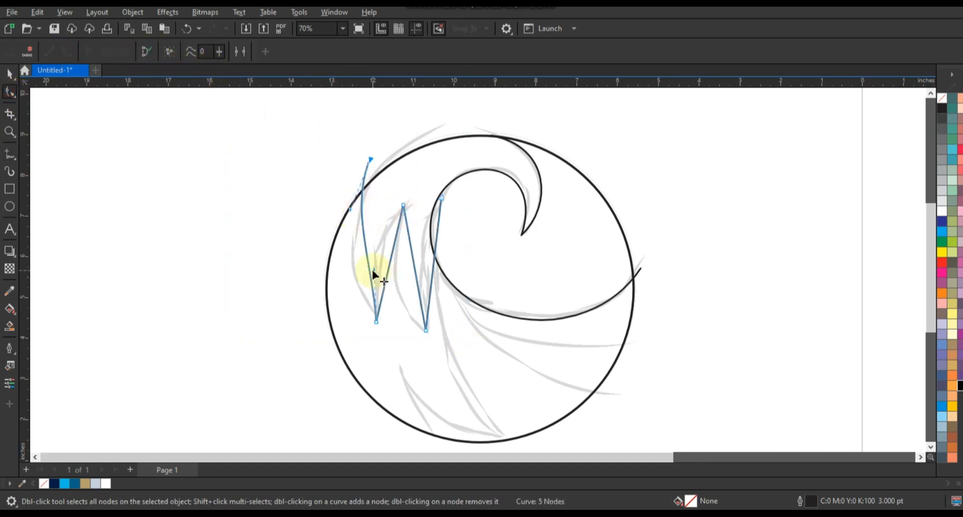
{"action": "left_click_drag", "start_coordinate": [370, 272], "coordinate": [383, 165]}
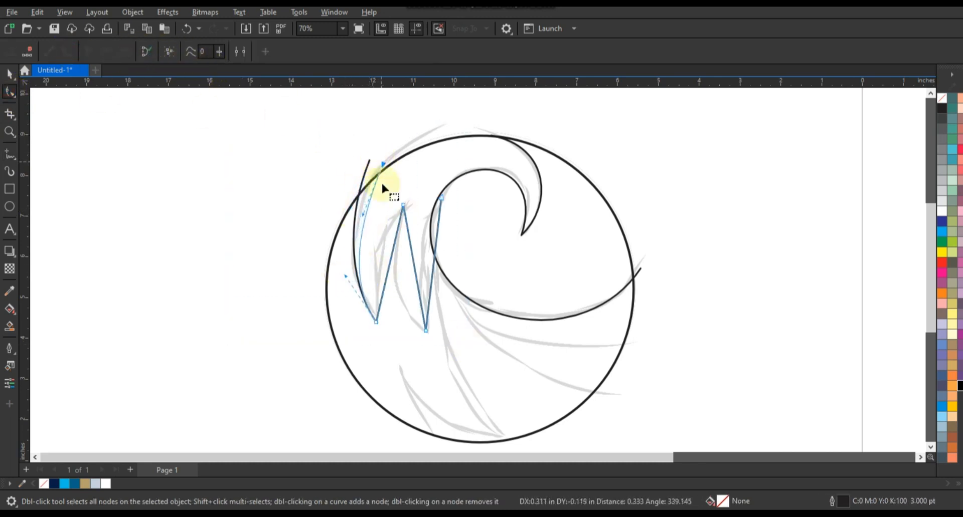
{"action": "left_click_drag", "start_coordinate": [363, 214], "coordinate": [348, 198]}
{"action": "left_click_drag", "start_coordinate": [383, 164], "coordinate": [388, 163]}
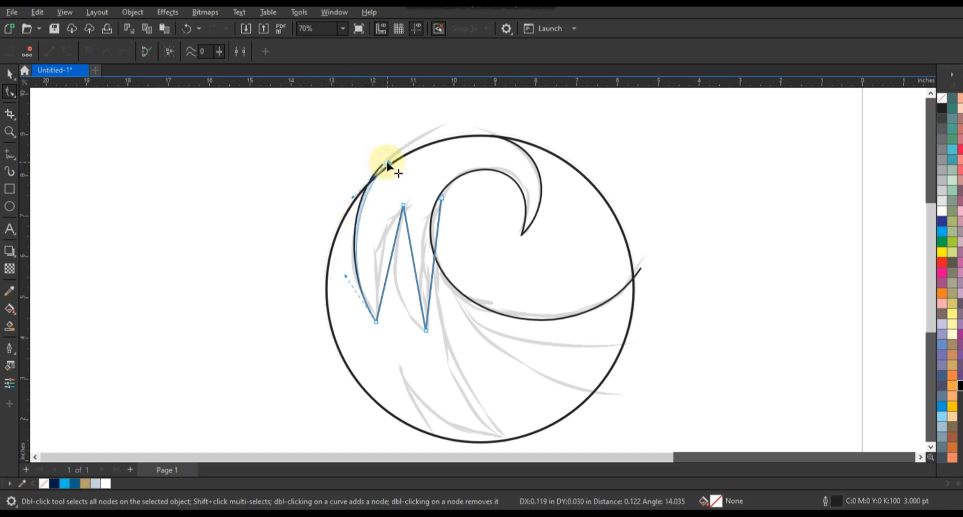
{"action": "left_click_drag", "start_coordinate": [353, 196], "coordinate": [350, 195]}
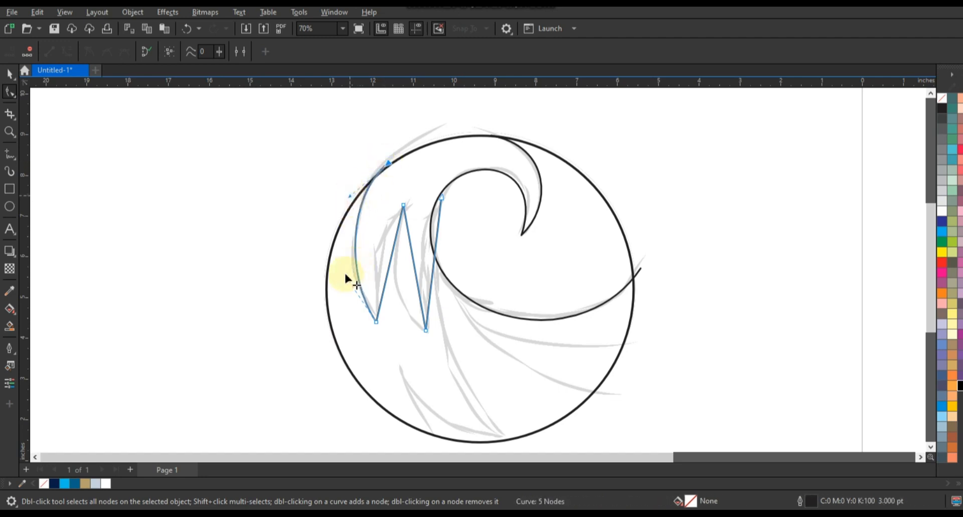
- Bend the zigzag's second and third segments along the two sides of the narrow inner fold
{"action": "left_click_drag", "start_coordinate": [345, 275], "coordinate": [372, 262]}
{"action": "left_click_drag", "start_coordinate": [380, 229], "coordinate": [379, 216]}
{"action": "left_click_drag", "start_coordinate": [372, 262], "coordinate": [375, 267]}
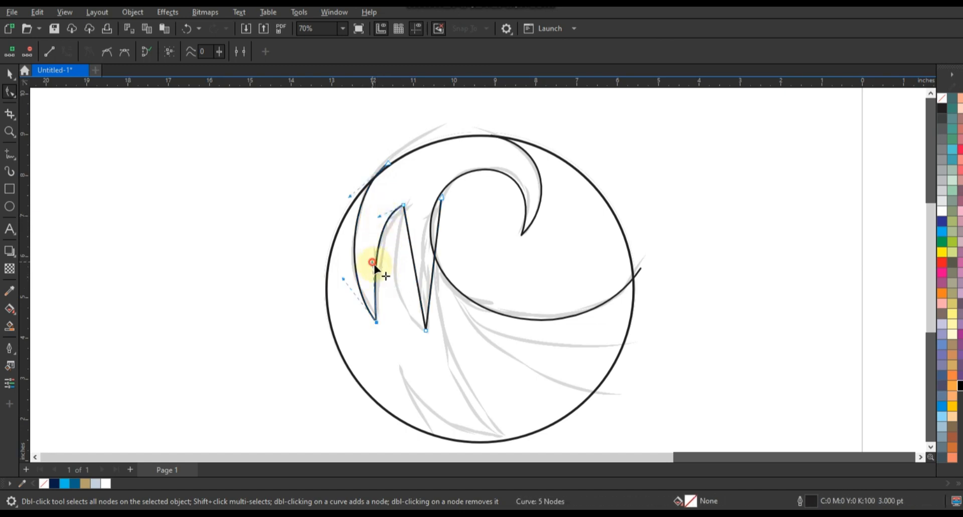
{"action": "left_click_drag", "start_coordinate": [379, 217], "coordinate": [381, 222]}
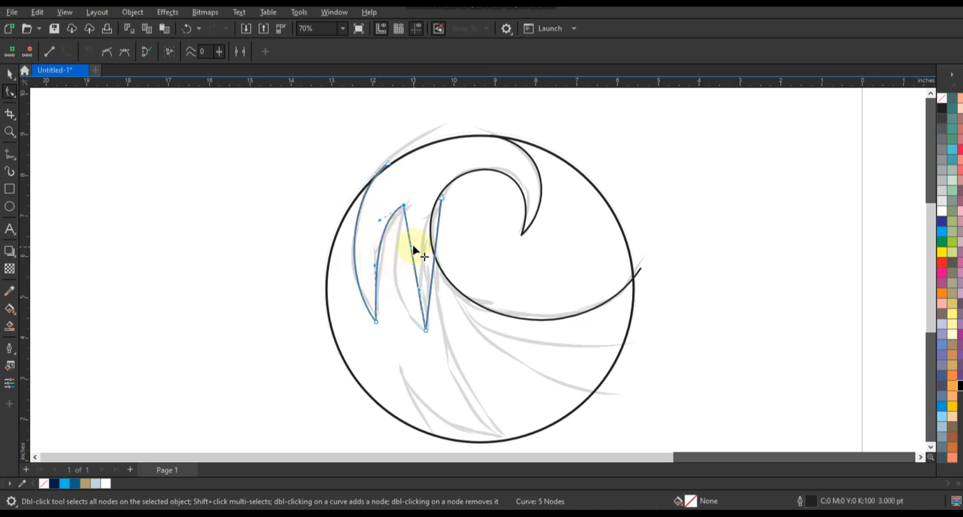
{"action": "left_click_drag", "start_coordinate": [412, 251], "coordinate": [387, 250]}
{"action": "left_click_drag", "start_coordinate": [416, 293], "coordinate": [392, 307]}
{"action": "left_click_drag", "start_coordinate": [387, 247], "coordinate": [380, 246]}
{"action": "left_click_drag", "start_coordinate": [392, 308], "coordinate": [389, 305]}
- Bend the zigzag's last segment along the fold beside the curl and extend its end node onto the curl's inner arc
{"action": "left_click", "coordinate": [442, 198]}
{"action": "left_click_drag", "start_coordinate": [436, 242], "coordinate": [422, 228]}
{"action": "left_click", "coordinate": [429, 295]}
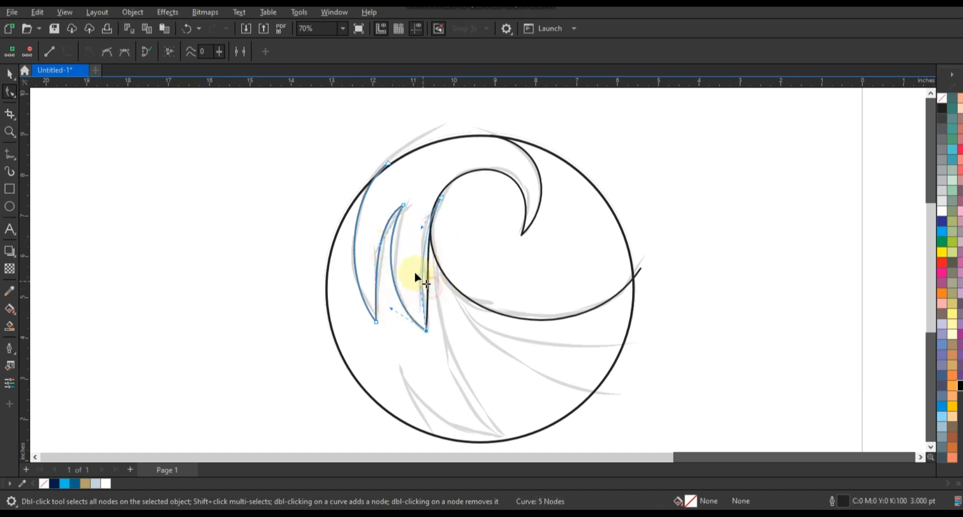
{"action": "key", "text": "ctrl+z"}
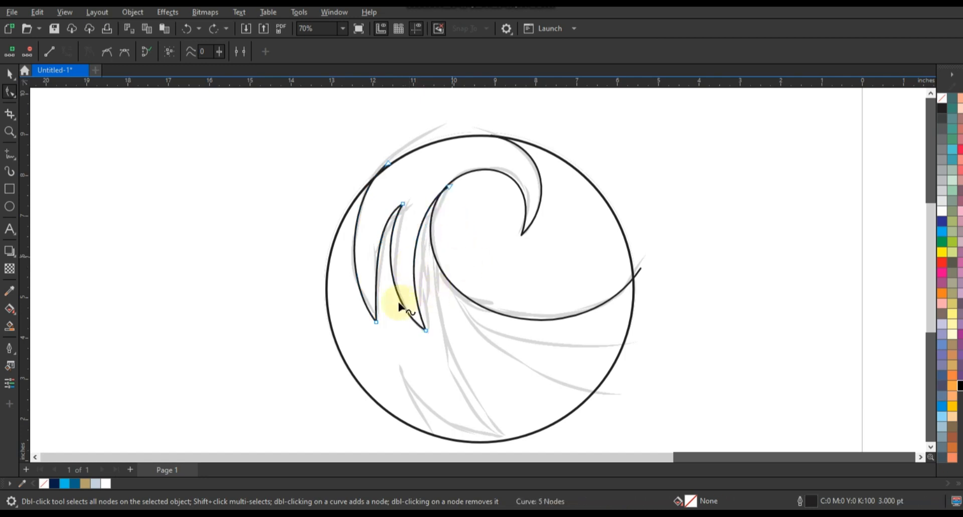
- Refine the left folds by raising the inner peak node and adjusting the curve handles at the peak and the circle's edge
{"action": "left_click_drag", "start_coordinate": [403, 204], "coordinate": [406, 200]}
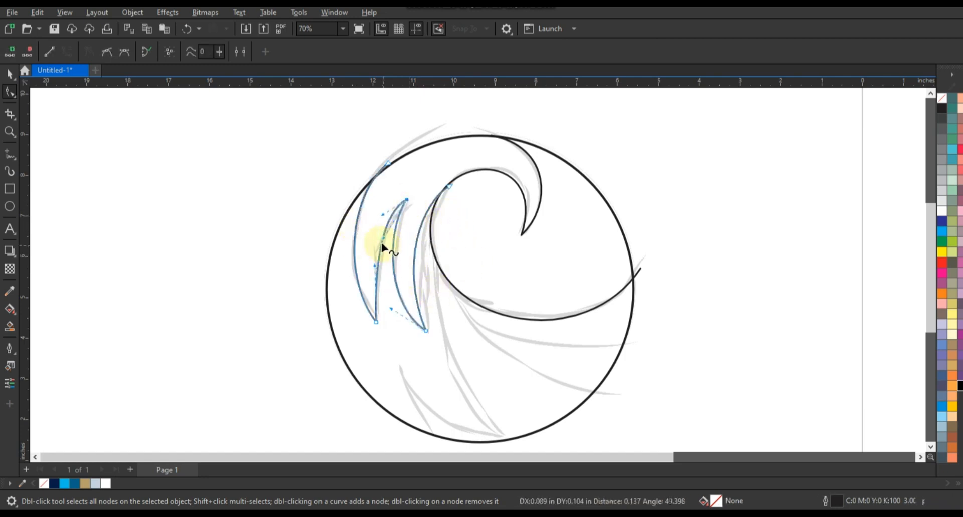
{"action": "left_click_drag", "start_coordinate": [383, 239], "coordinate": [383, 225]}
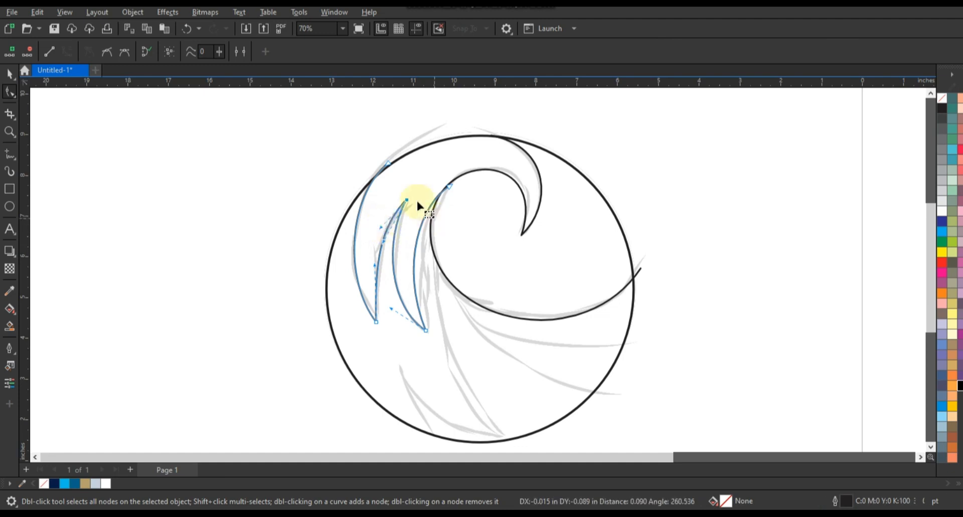
{"action": "left_click_drag", "start_coordinate": [389, 164], "coordinate": [389, 162]}
{"action": "left_click_drag", "start_coordinate": [361, 192], "coordinate": [345, 198]}
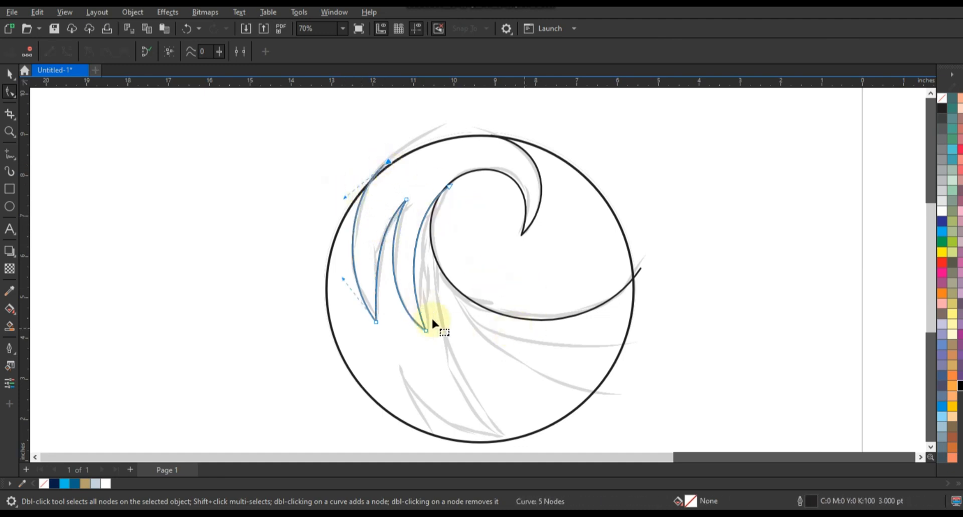
- Draw a three-segment zigzag with a 3 pt outline over the lower folds, from the circle's lower left edge to the inner curl
{"action": "left_click", "coordinate": [9, 153]}
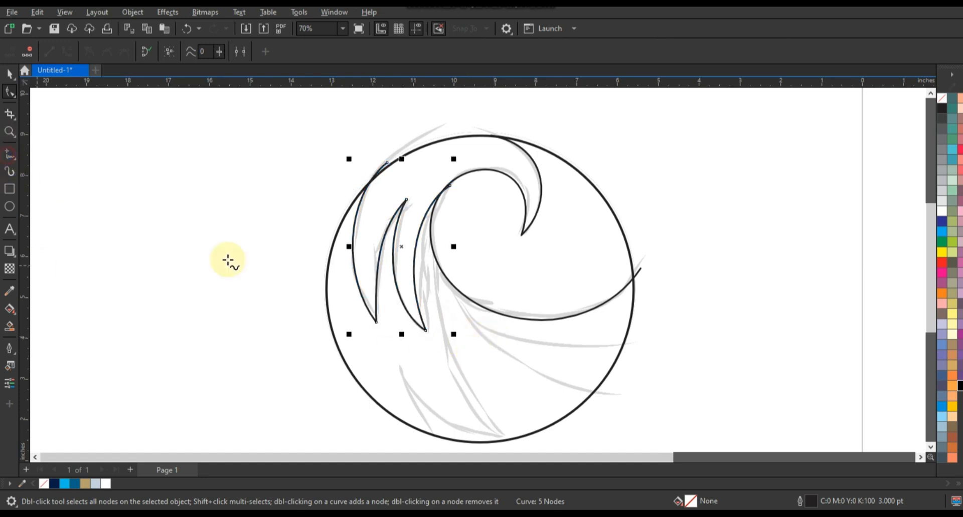
{"action": "double_click", "coordinate": [396, 366]}
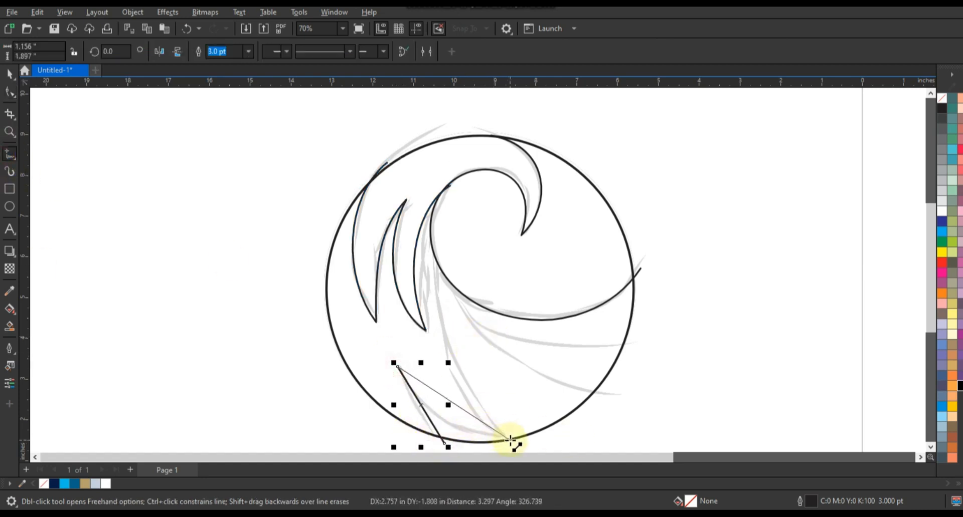
{"action": "double_click", "coordinate": [512, 442]}
{"action": "left_click", "coordinate": [439, 203]}
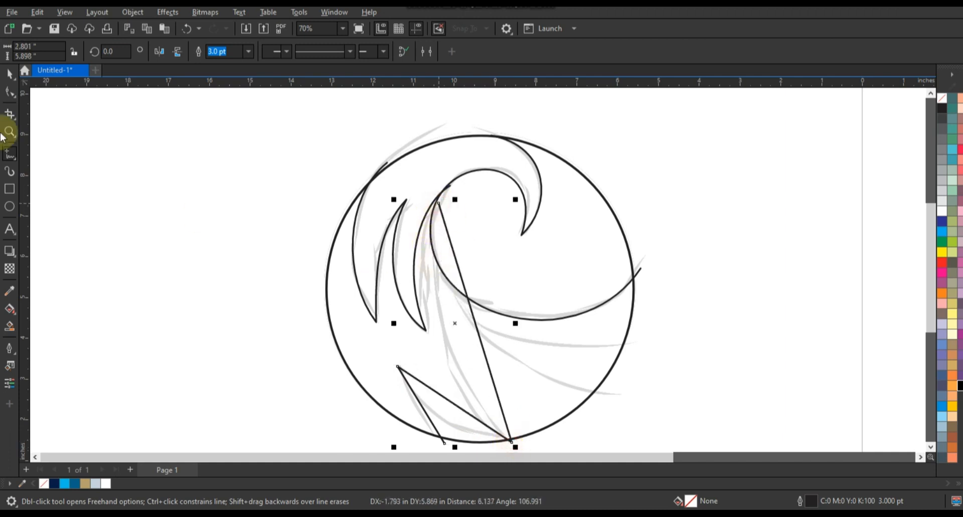
- Convert the lower zigzag's segments to curves and bend the first two along the small fold at the circle's lower left
{"action": "left_click", "coordinate": [9, 92]}
{"action": "left_click_drag", "start_coordinate": [204, 150], "coordinate": [532, 425]}
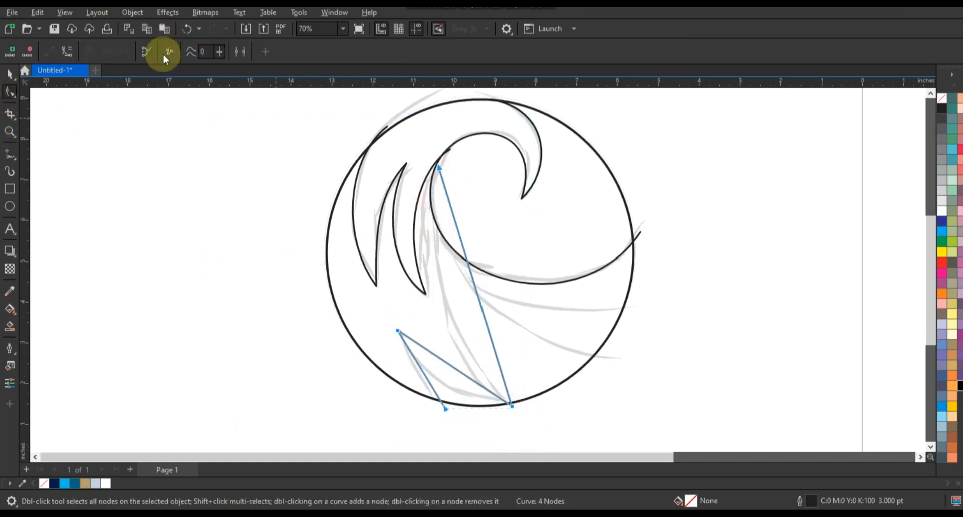
{"action": "left_click_drag", "start_coordinate": [419, 364], "coordinate": [448, 387]}
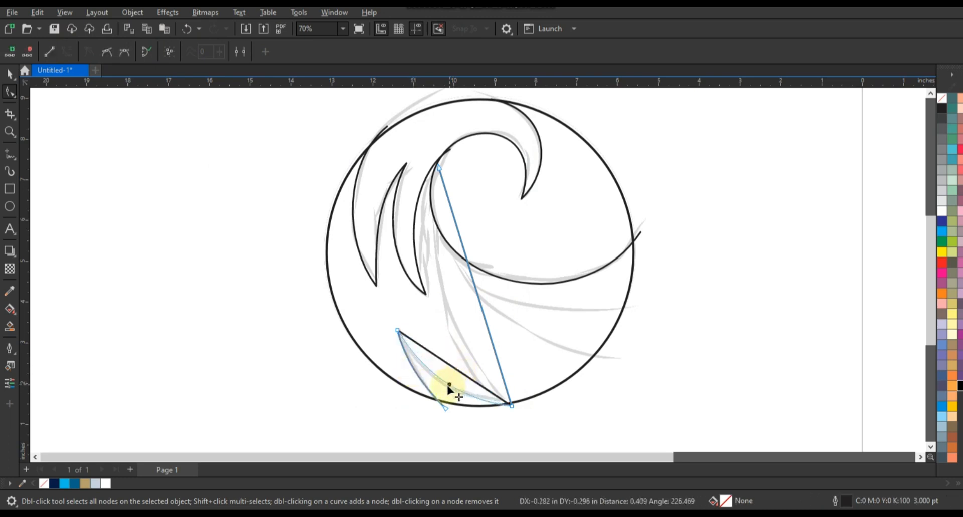
{"action": "left_click", "coordinate": [445, 409]}
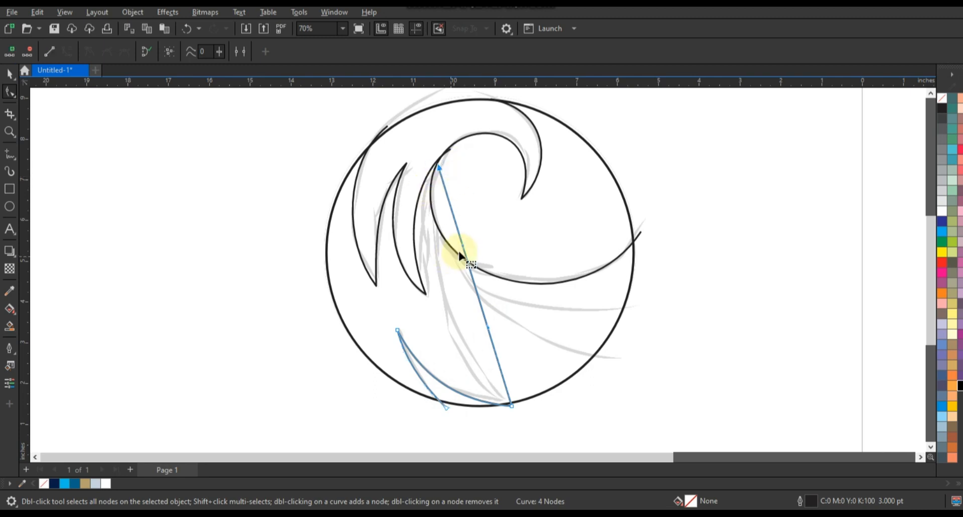
- Bend the long last segment into a sweep down the wave's body and move its upper end onto the curl
{"action": "left_click_drag", "start_coordinate": [460, 250], "coordinate": [444, 335]}
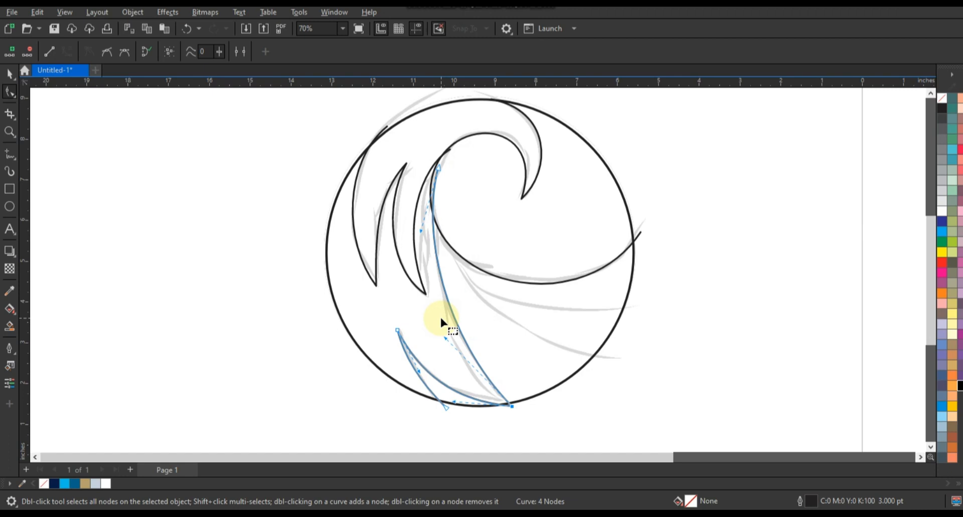
{"action": "left_click_drag", "start_coordinate": [440, 320], "coordinate": [408, 221]}
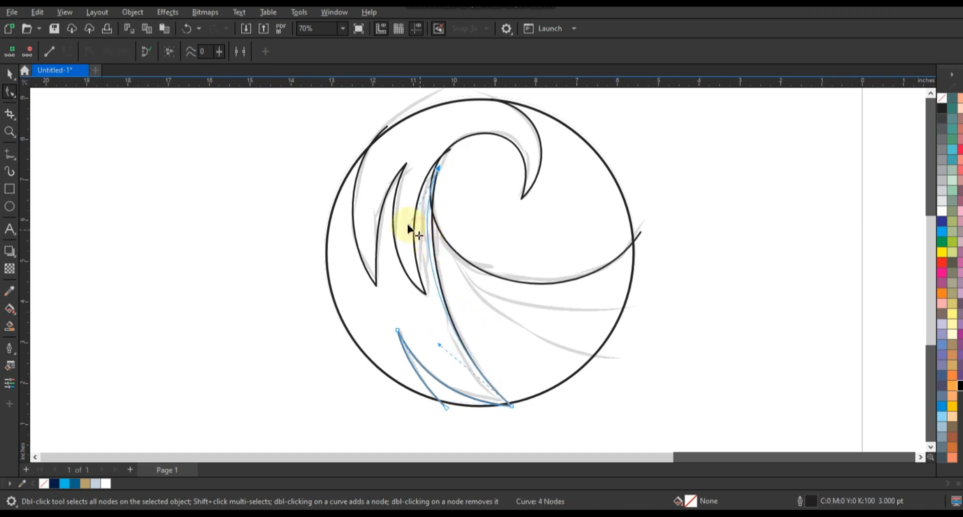
{"action": "left_click_drag", "start_coordinate": [439, 168], "coordinate": [441, 153]}
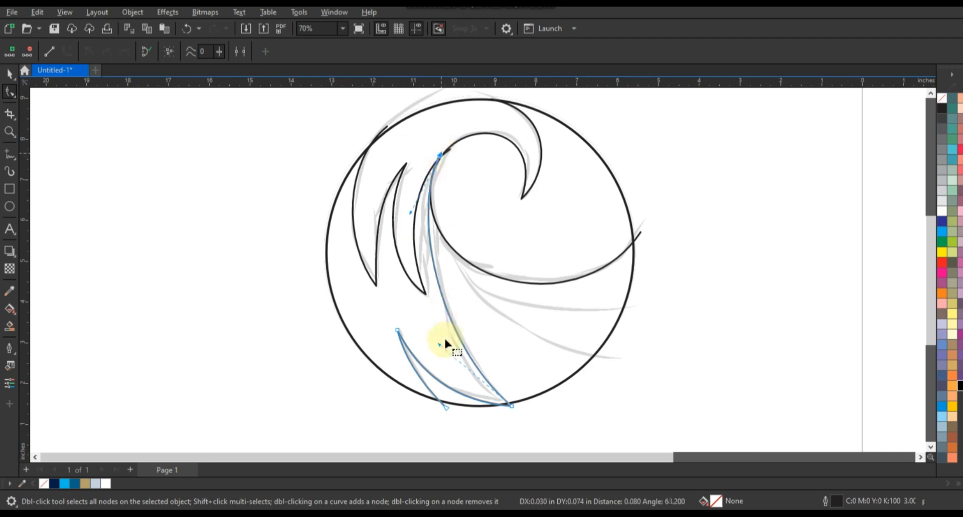
{"action": "left_click_drag", "start_coordinate": [439, 345], "coordinate": [434, 359]}
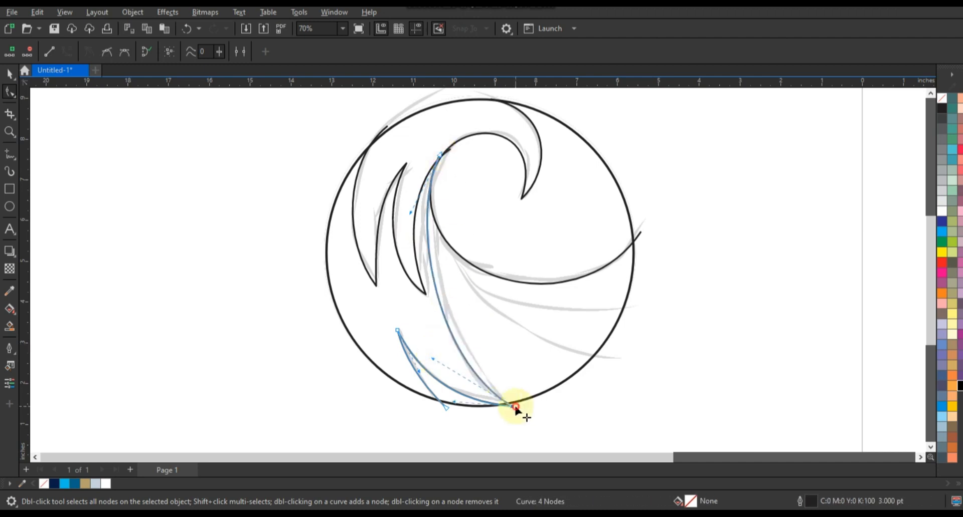
- Move the bottom corner node farther right along the circle's lower edge and adjust the long sweep's lower handle
{"action": "left_click_drag", "start_coordinate": [512, 407], "coordinate": [527, 403]}
{"action": "left_click", "coordinate": [449, 356]}
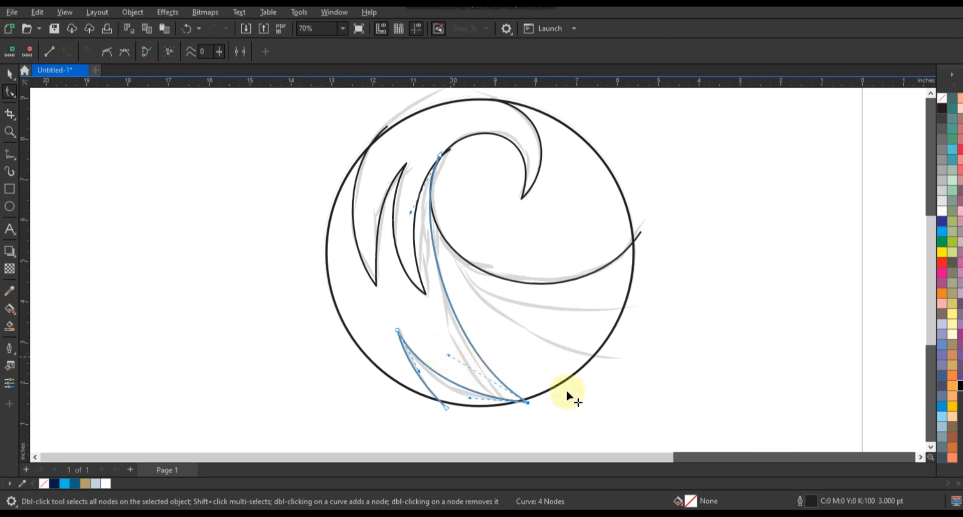
{"action": "left_click_drag", "start_coordinate": [448, 355], "coordinate": [439, 356]}
{"action": "left_click_drag", "start_coordinate": [553, 391], "coordinate": [492, 413]}
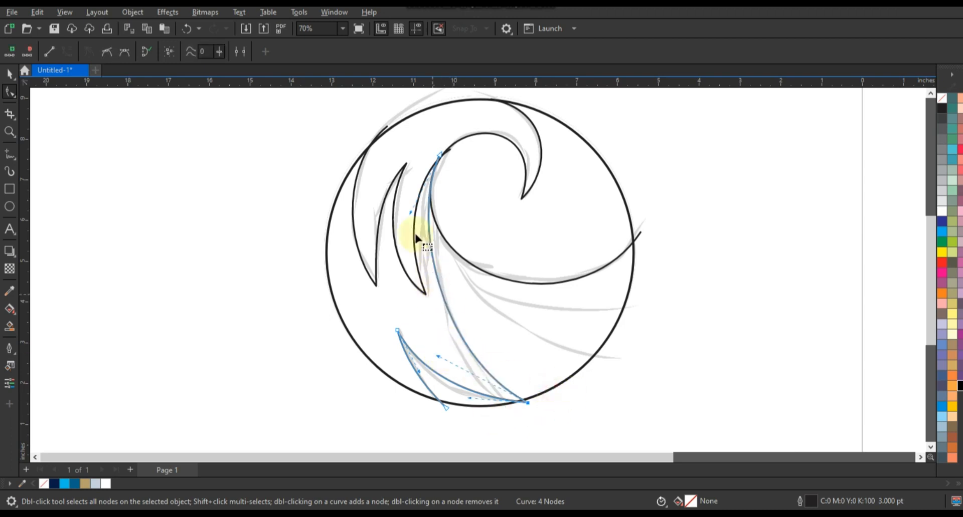
- Align the long sweep's top node with the curl, deepen the sweep with both handles and slightly bend the short lower-left segment
{"action": "left_click_drag", "start_coordinate": [439, 156], "coordinate": [442, 158]}
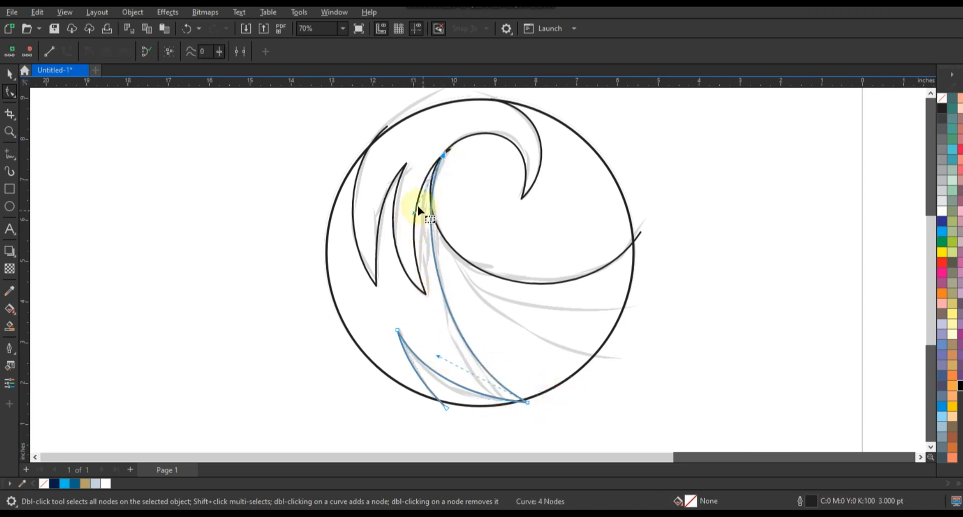
{"action": "left_click_drag", "start_coordinate": [412, 214], "coordinate": [407, 199]}
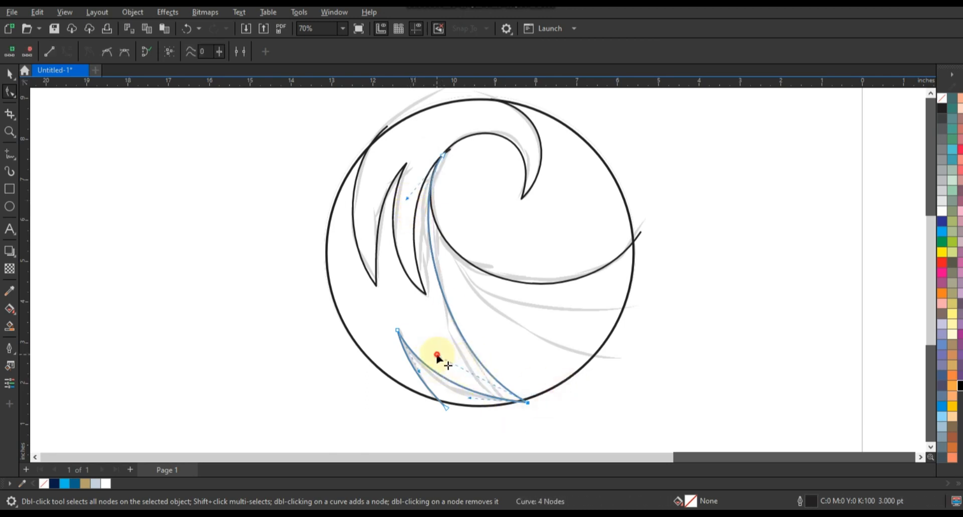
{"action": "left_click_drag", "start_coordinate": [437, 357], "coordinate": [412, 374]}
{"action": "left_click", "coordinate": [420, 381]}
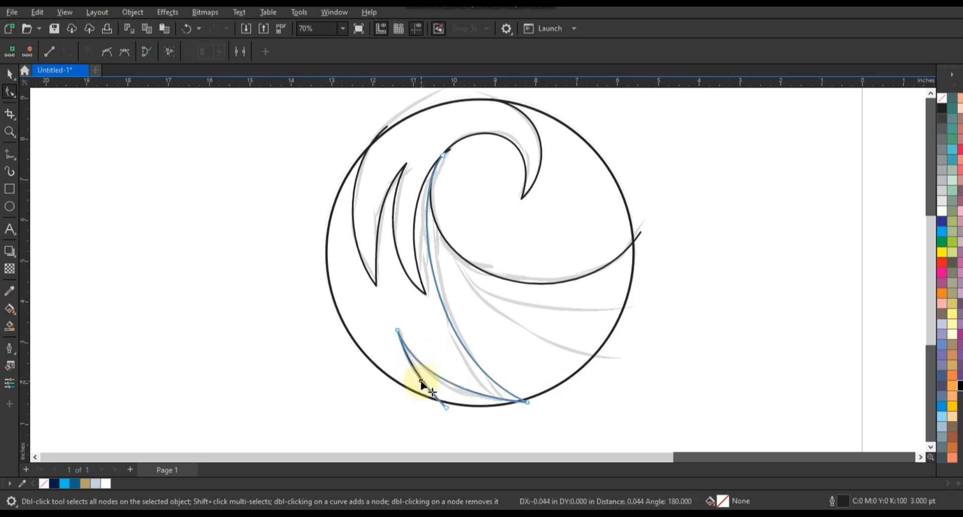
- Draw a two-segment line from the circle's lower right edge to the inner curl and back out past its right edge
{"action": "left_click", "coordinate": [9, 159]}
{"action": "left_click", "coordinate": [607, 366]}
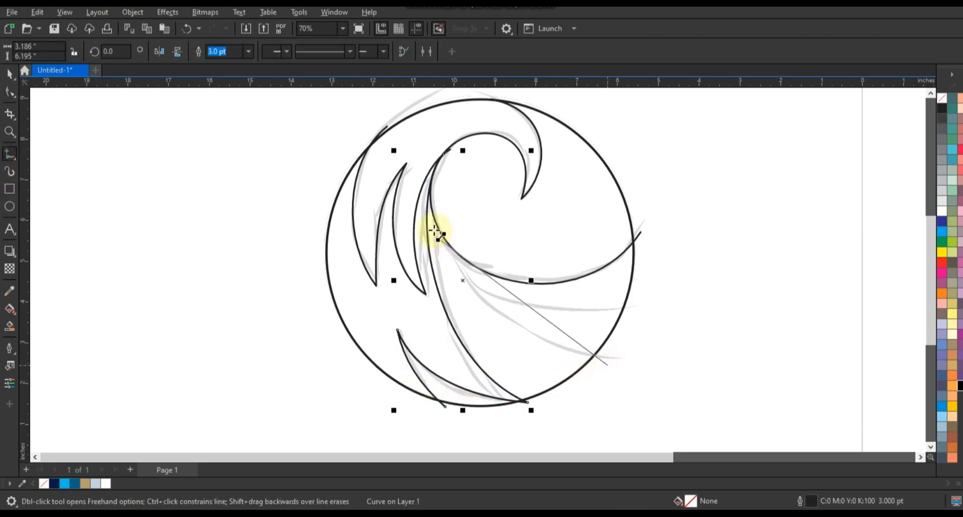
{"action": "double_click", "coordinate": [436, 220]}
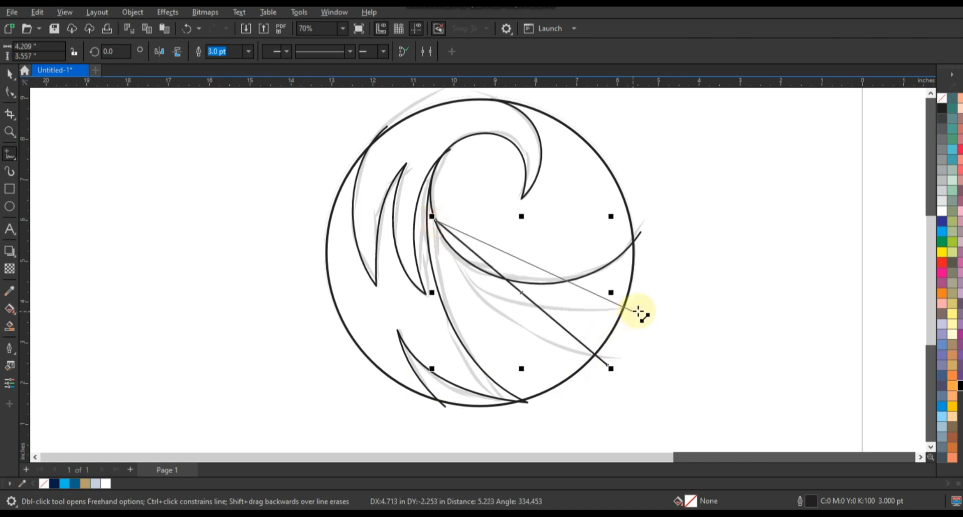
{"action": "left_click", "coordinate": [638, 311]}
- Convert both segments to curves and bend them along the two sketched streaks below the wave's lower sweep
{"action": "left_click", "coordinate": [10, 113]}
{"action": "left_click", "coordinate": [10, 93]}
{"action": "left_click_drag", "start_coordinate": [394, 194], "coordinate": [697, 383]}
{"action": "left_click", "coordinate": [66, 51]}
{"action": "left_click_drag", "start_coordinate": [520, 293], "coordinate": [498, 309]}
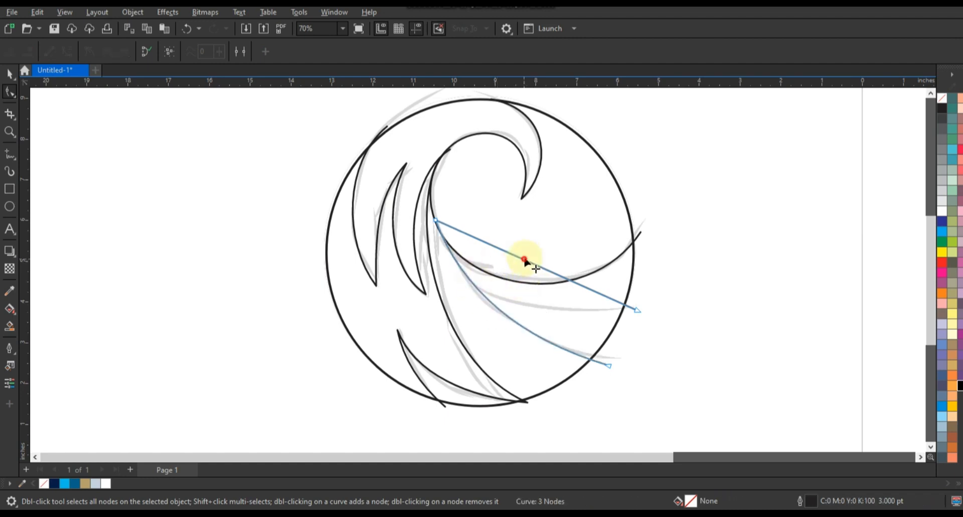
{"action": "left_click_drag", "start_coordinate": [524, 260], "coordinate": [507, 291]}
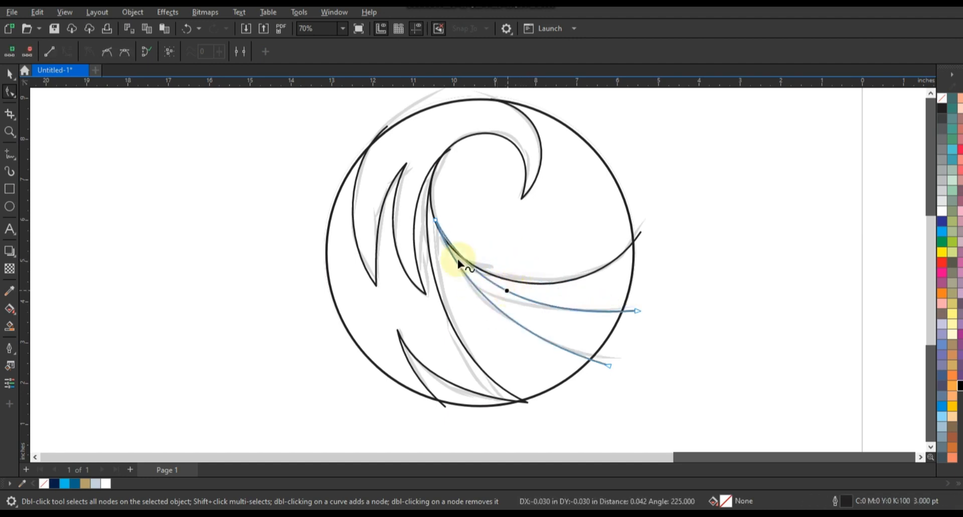
{"action": "left_click", "coordinate": [435, 219]}
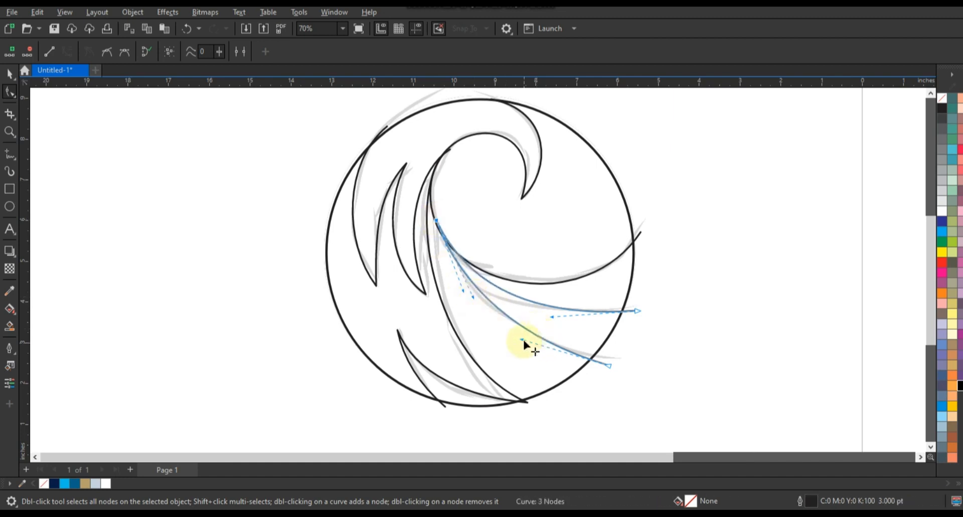
{"action": "left_click_drag", "start_coordinate": [522, 338], "coordinate": [520, 339]}
- Combine the four traced wave curves into one object, leaving out the circle, and set its outline width to 8 pt
{"action": "left_click", "coordinate": [9, 73]}
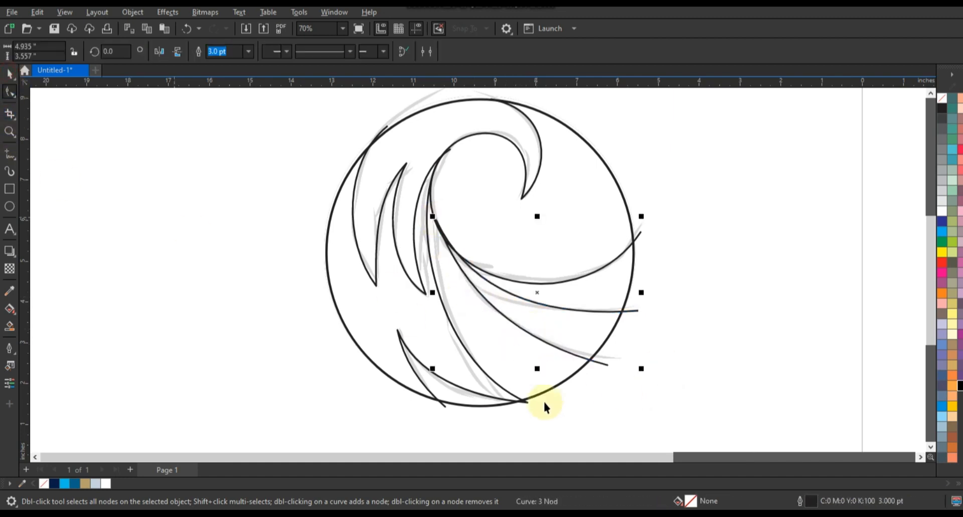
{"action": "left_click", "coordinate": [638, 235], "text": "shift"}
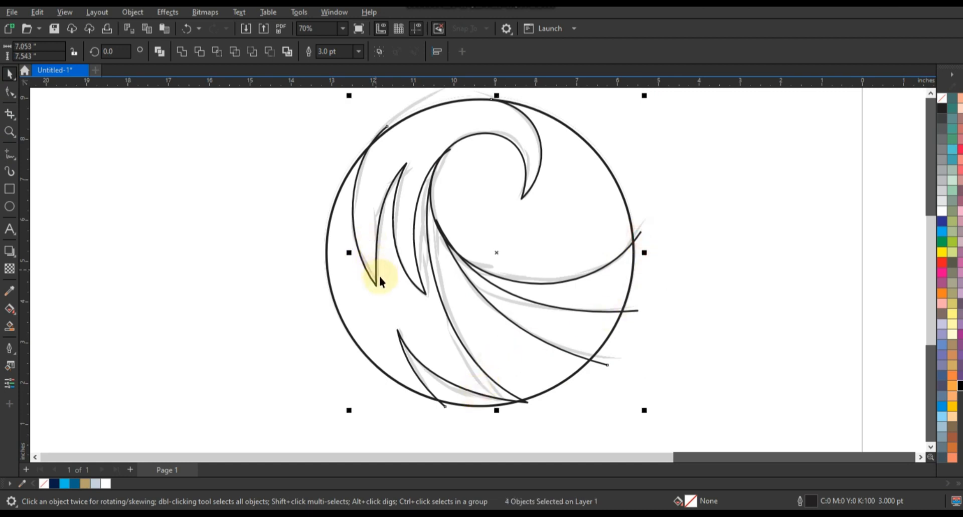
{"action": "left_click", "coordinate": [160, 51]}
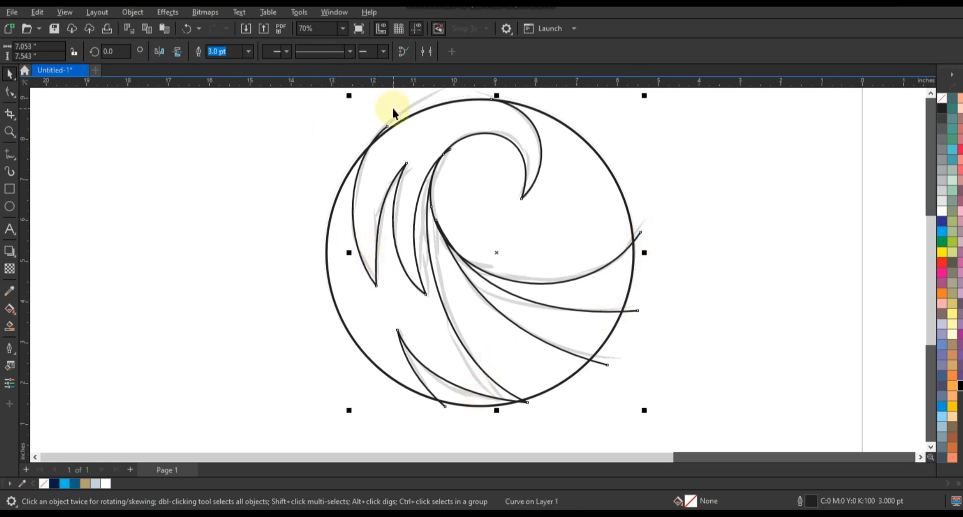
{"action": "left_click", "coordinate": [248, 51]}
{"action": "left_click", "coordinate": [225, 149]}
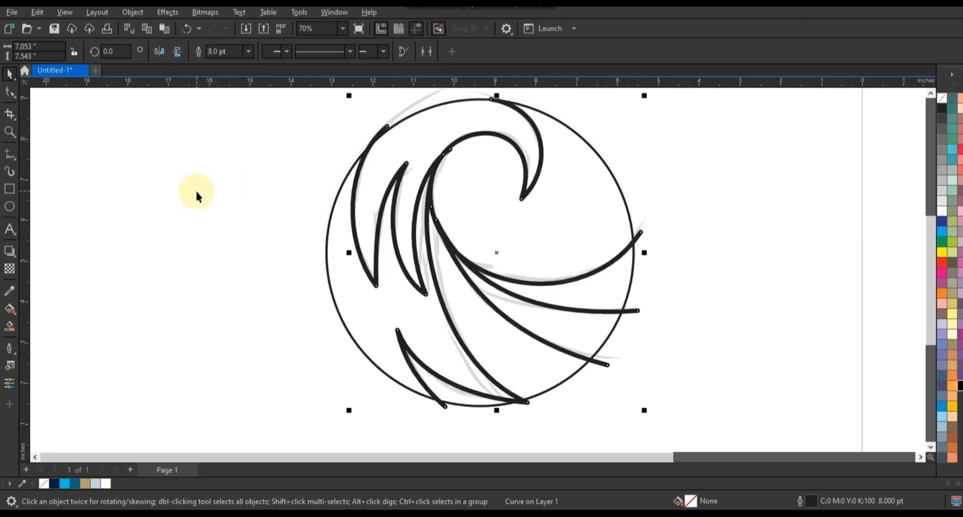
- Convert the combined wave outline to an object and move the faded sketch bitmap aside, clear of the circle
{"action": "left_click", "coordinate": [133, 12]}
{"action": "left_click", "coordinate": [150, 350]}
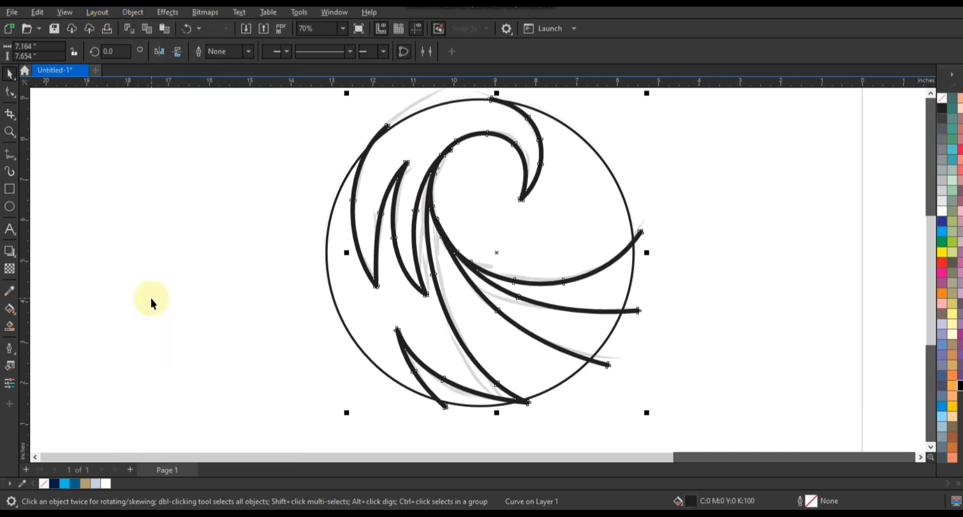
{"action": "left_click", "coordinate": [150, 298]}
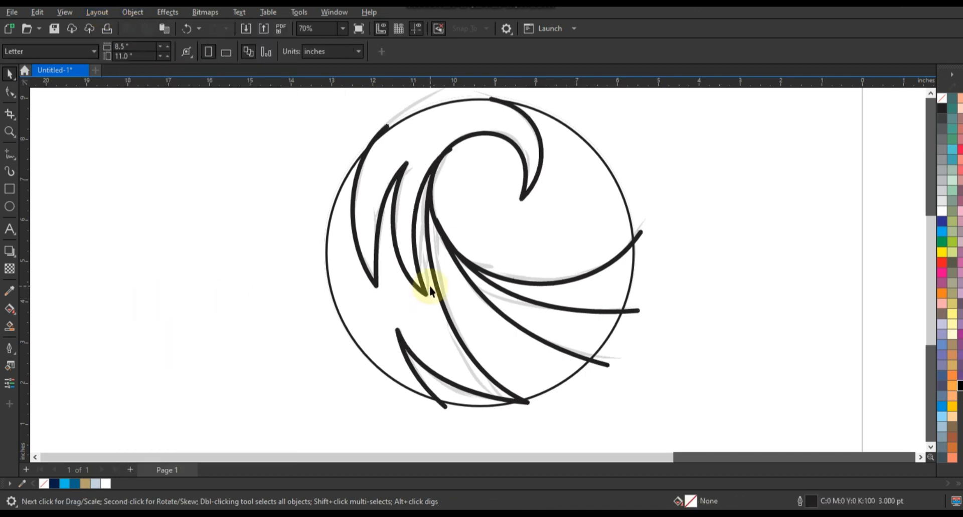
{"action": "left_click_drag", "start_coordinate": [643, 221], "coordinate": [246, 224]}
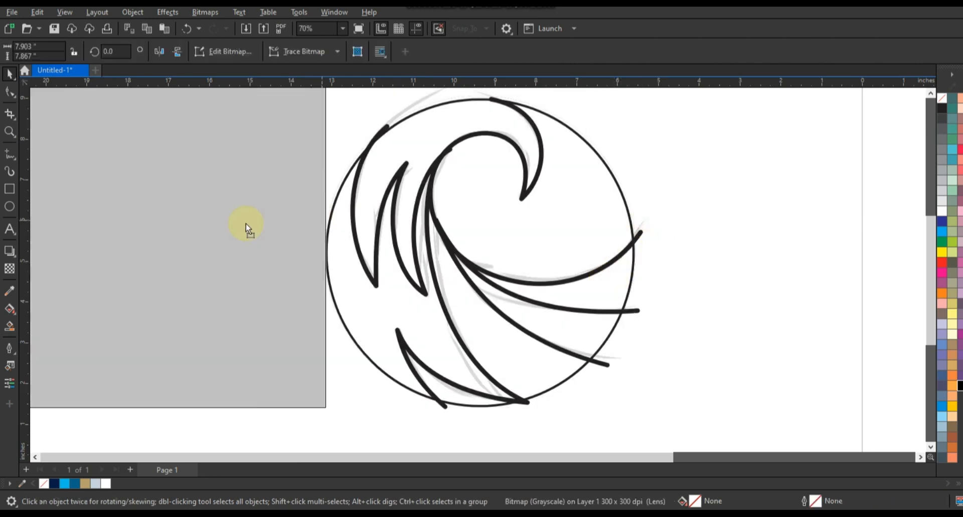
{"action": "left_click", "coordinate": [293, 222]}
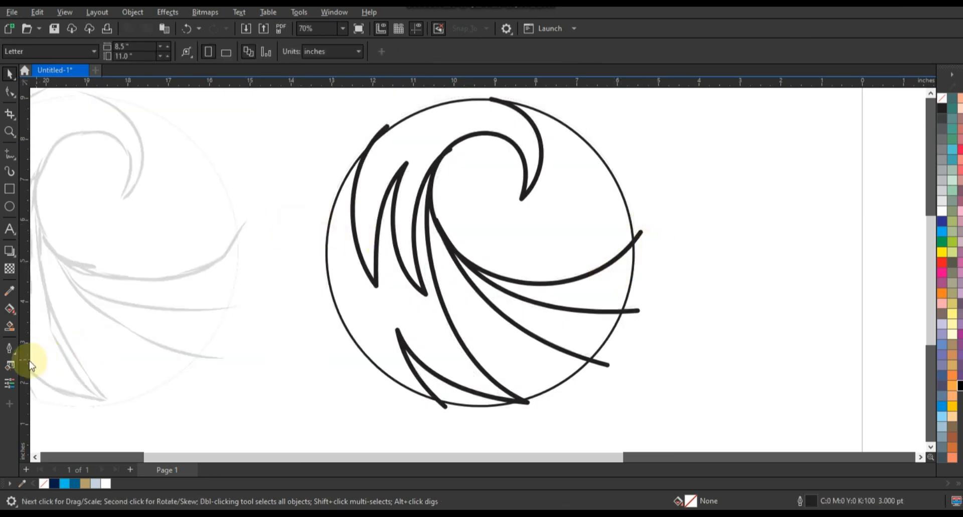
- Smart Fill every wave region inside the circle with blue #336699, including the crest, leaving the area inside the curl unfilled
{"action": "left_click", "coordinate": [10, 326]}
{"action": "left_click", "coordinate": [583, 295]}
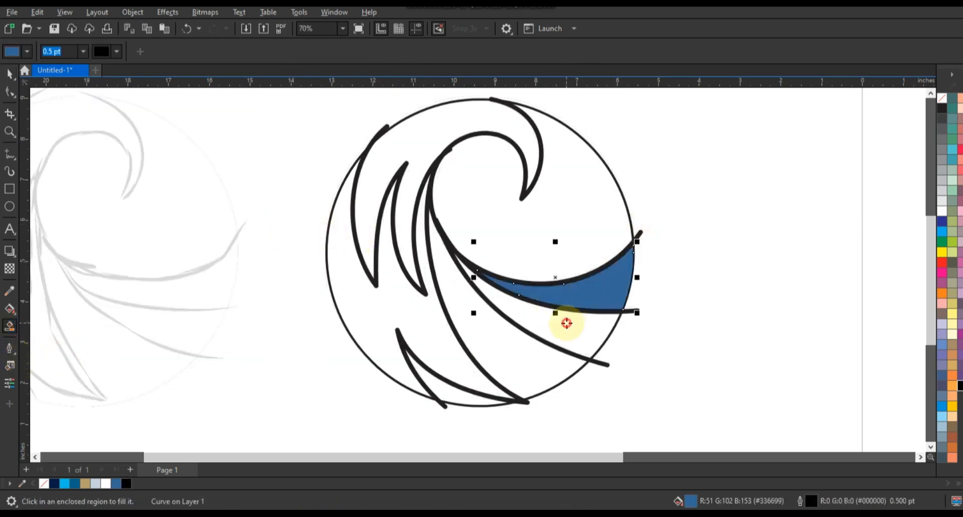
{"action": "left_click", "coordinate": [565, 323]}
{"action": "left_click", "coordinate": [507, 354]}
{"action": "left_click", "coordinate": [441, 344]}
{"action": "left_click", "coordinate": [433, 385]}
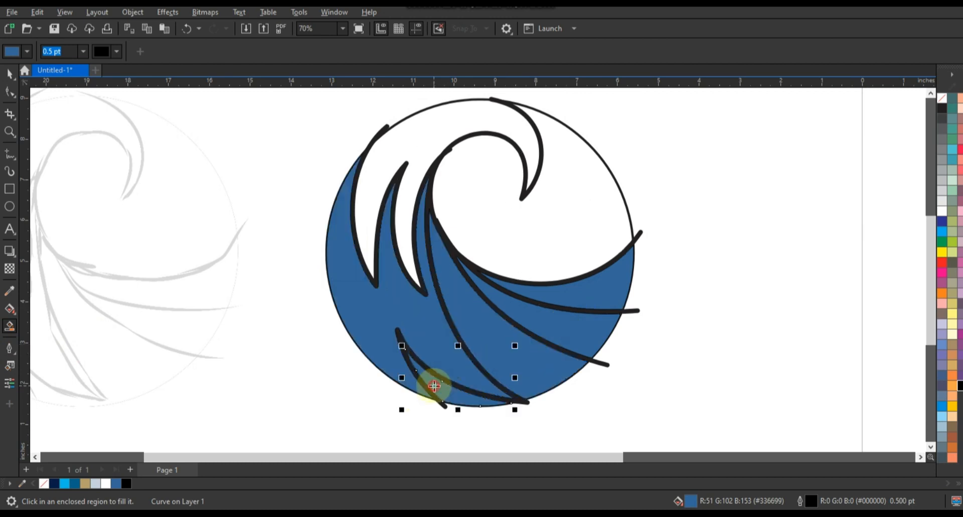
{"action": "left_click", "coordinate": [404, 195]}
- Delete the thick black wave-line object so that only gaps separate the filled regions
{"action": "left_click", "coordinate": [10, 74]}
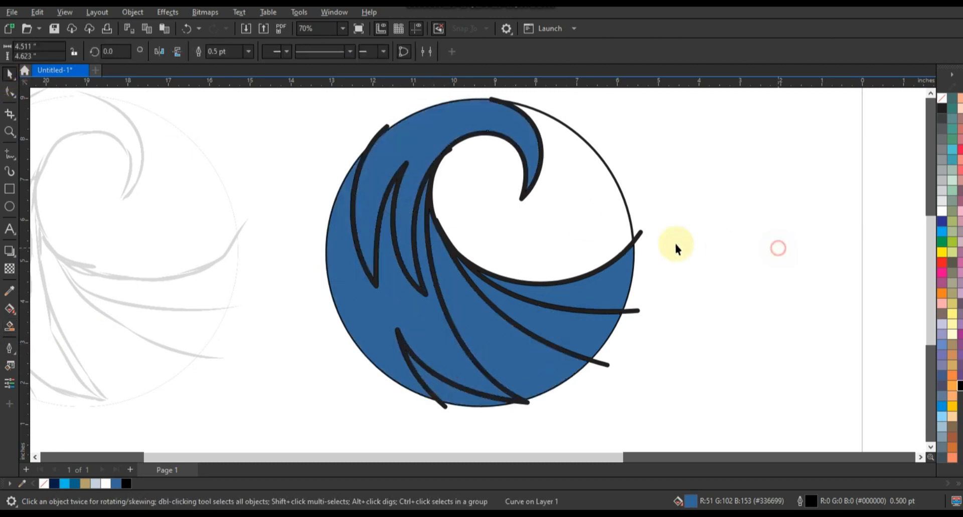
{"action": "left_click", "coordinate": [639, 234]}
{"action": "key", "text": "Delete"}
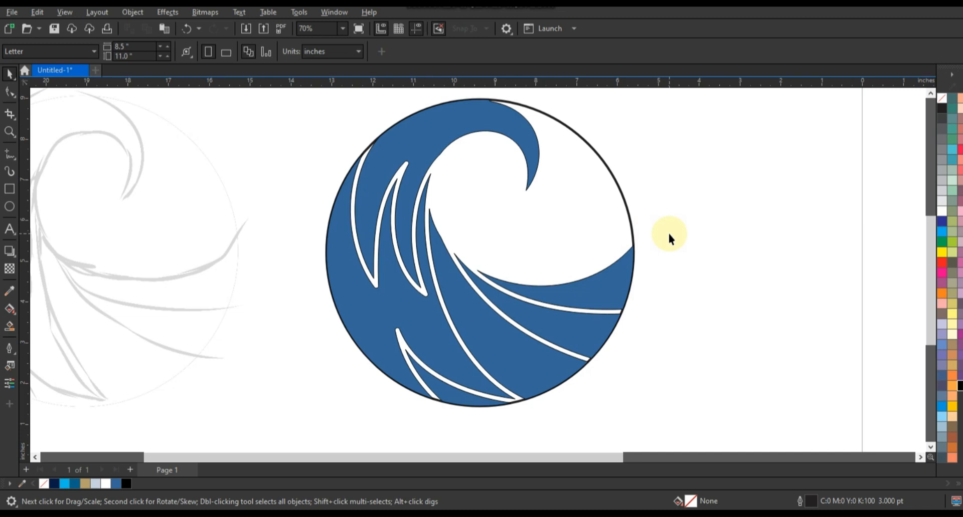
- Fill the background circle with the navy document colour #061D46
{"action": "left_click", "coordinate": [619, 195]}
{"action": "left_click", "coordinate": [958, 386]}
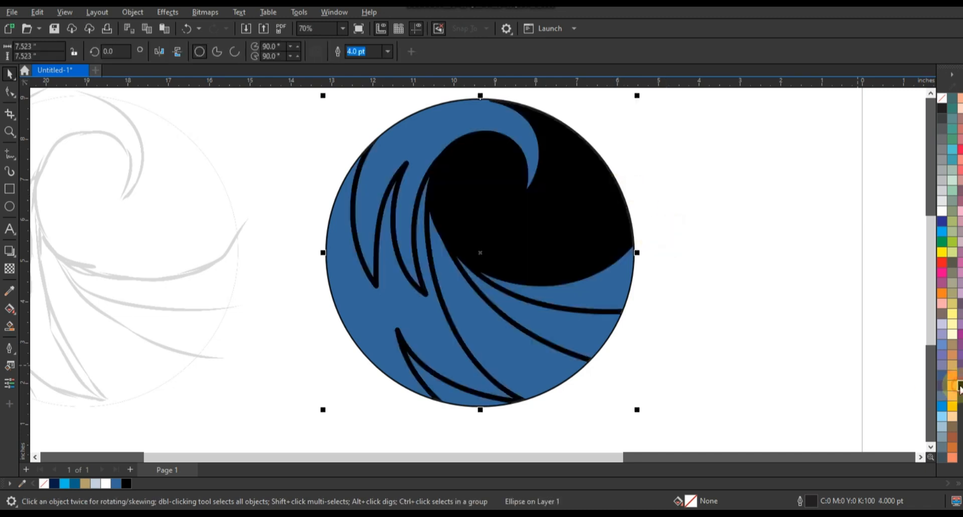
{"action": "left_click", "coordinate": [54, 484]}
- Recolour the uppermost right-hand water band teal blue #09628A and the band below it cyan #00BCE9
{"action": "left_click", "coordinate": [594, 291]}
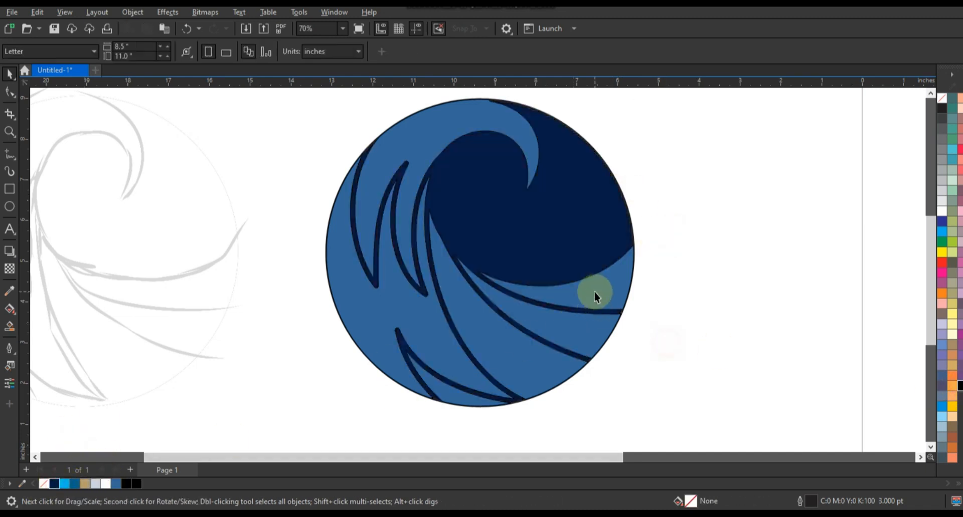
{"action": "left_click", "coordinate": [75, 483]}
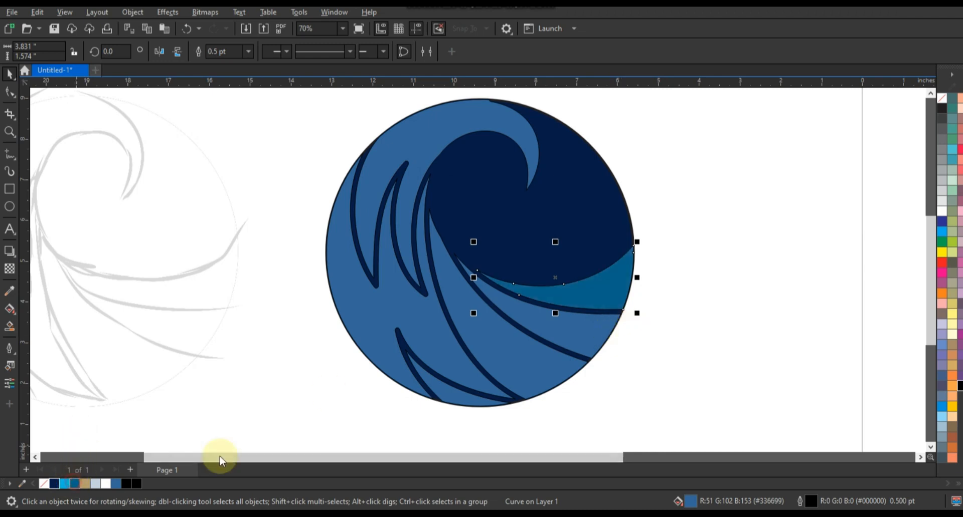
{"action": "left_click", "coordinate": [579, 335]}
{"action": "left_click", "coordinate": [64, 484]}
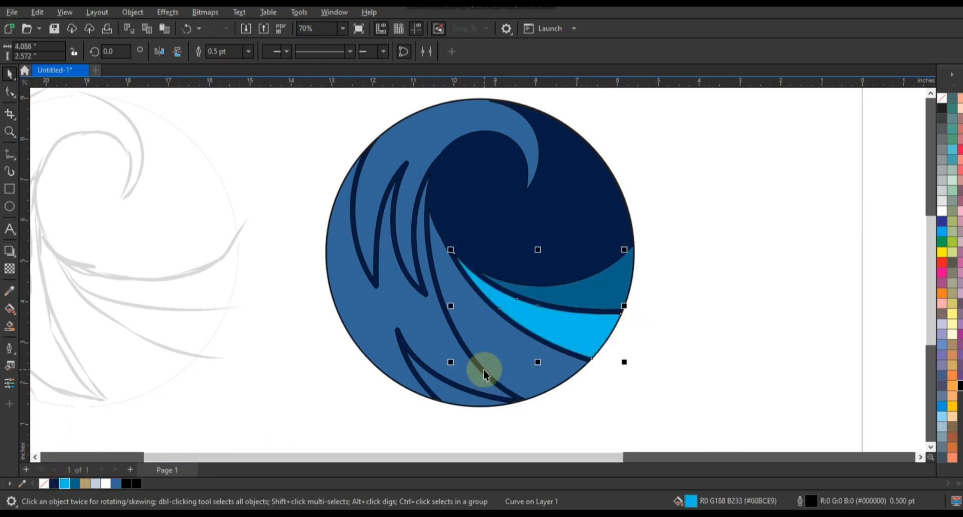
- Recolour the wide central wave band teal blue #09628A and the large left wave body cyan #00BCE9
{"action": "left_click", "coordinate": [506, 363]}
{"action": "left_click", "coordinate": [509, 361]}
{"action": "left_click", "coordinate": [79, 483]}
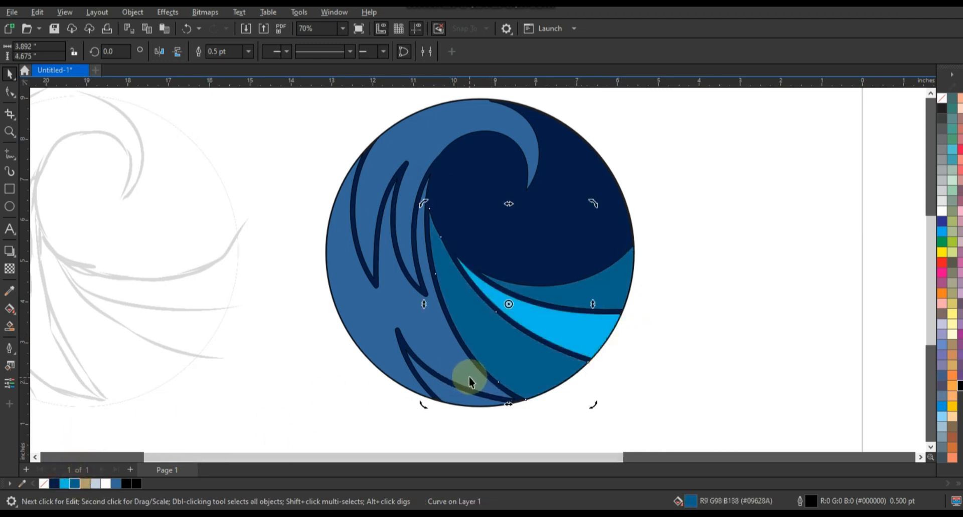
{"action": "double_click", "coordinate": [468, 377]}
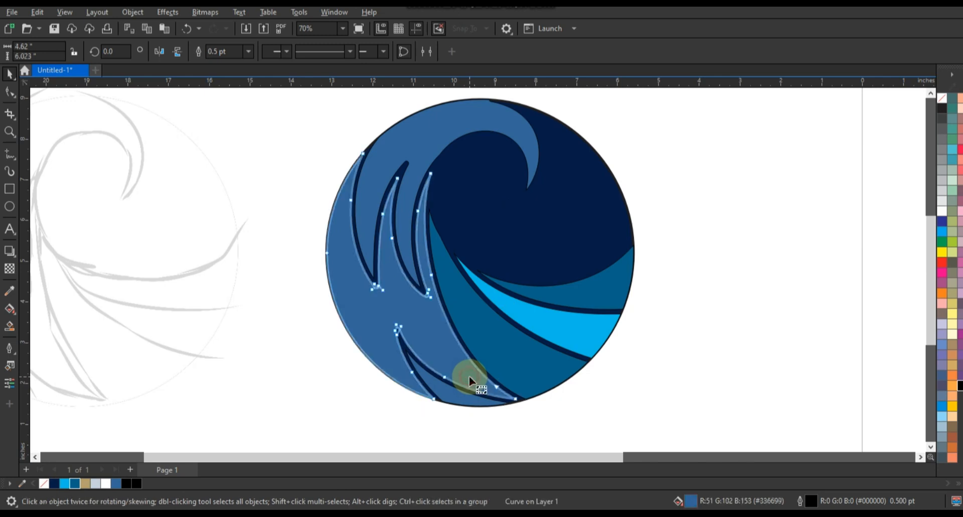
{"action": "left_click", "coordinate": [78, 479]}
{"action": "left_click", "coordinate": [9, 74]}
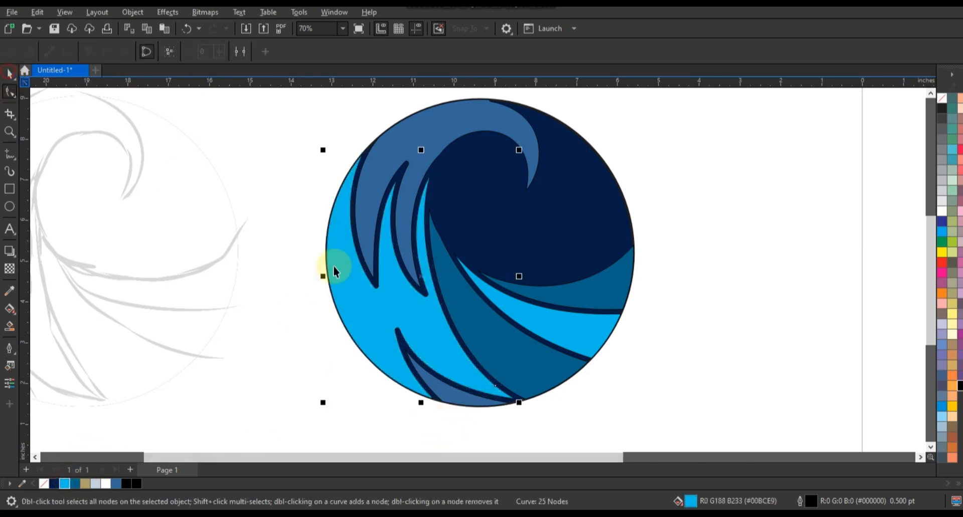
- Recolour the small lower sliver teal blue #09628A and the curling wave crest white
{"action": "left_click", "coordinate": [453, 394]}
{"action": "left_click", "coordinate": [76, 486]}
{"action": "left_click", "coordinate": [407, 159]}
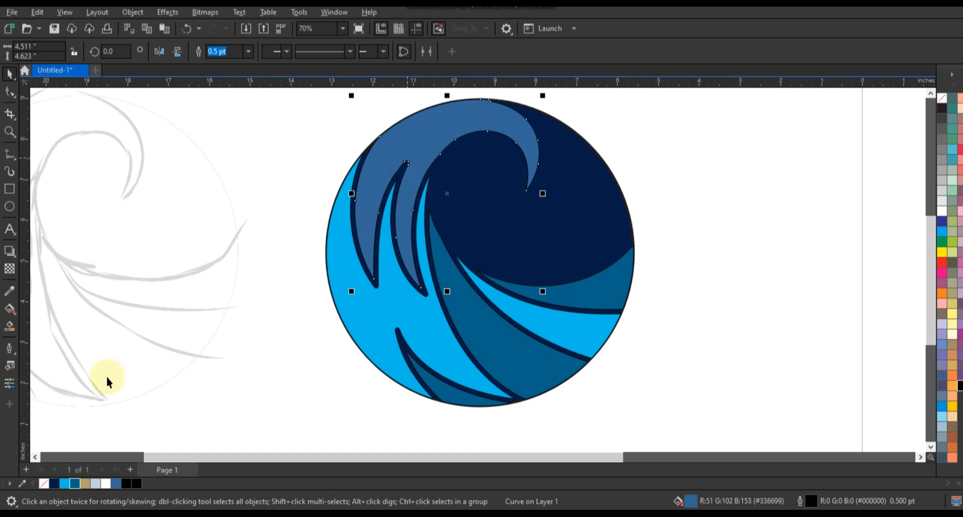
{"action": "left_click", "coordinate": [105, 483]}
- Remove the navy circle's outline and enlarge the circle from its centre to about 7.93 in across
{"action": "left_click", "coordinate": [615, 239]}
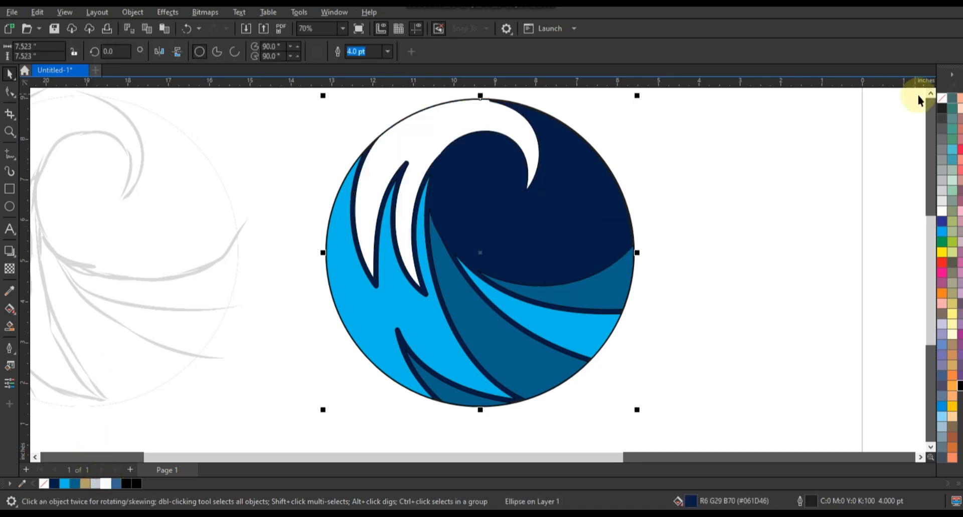
{"action": "right_click", "coordinate": [941, 98]}
{"action": "left_click", "coordinate": [935, 107]}
{"action": "left_click", "coordinate": [708, 221]}
{"action": "scroll", "coordinate": [685, 246], "scroll_direction": "down", "scroll_amount": 1}
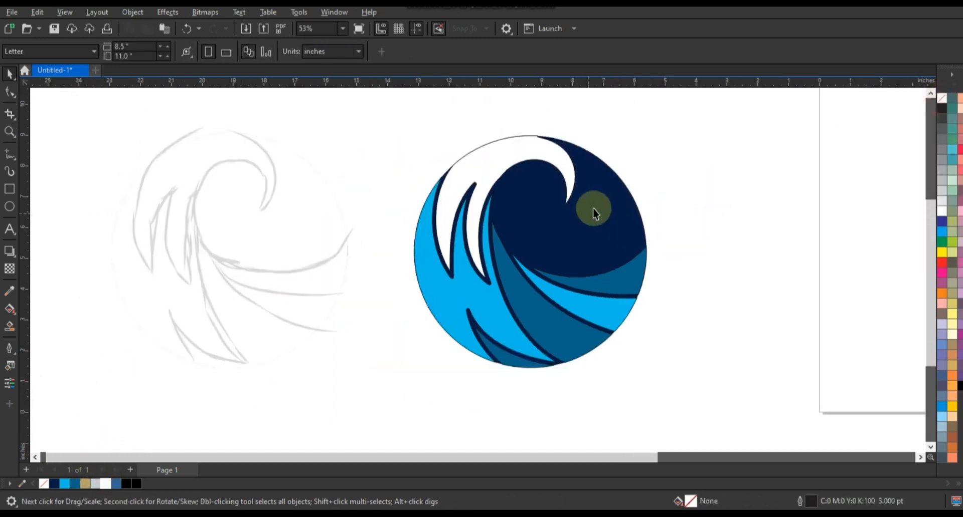
{"action": "left_click", "coordinate": [592, 208]}
{"action": "left_click_drag", "start_coordinate": [651, 133], "coordinate": [659, 129]}
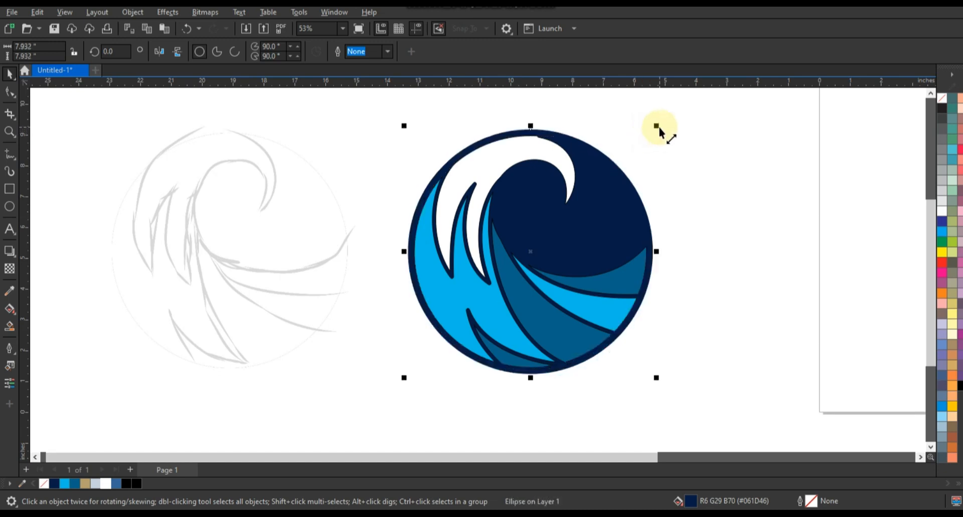
- Duplicate the navy circle concentrically at about 8.25 in across, fill it gold #B69F6D and place it behind
{"action": "left_click_drag", "start_coordinate": [660, 129], "coordinate": [664, 122]}
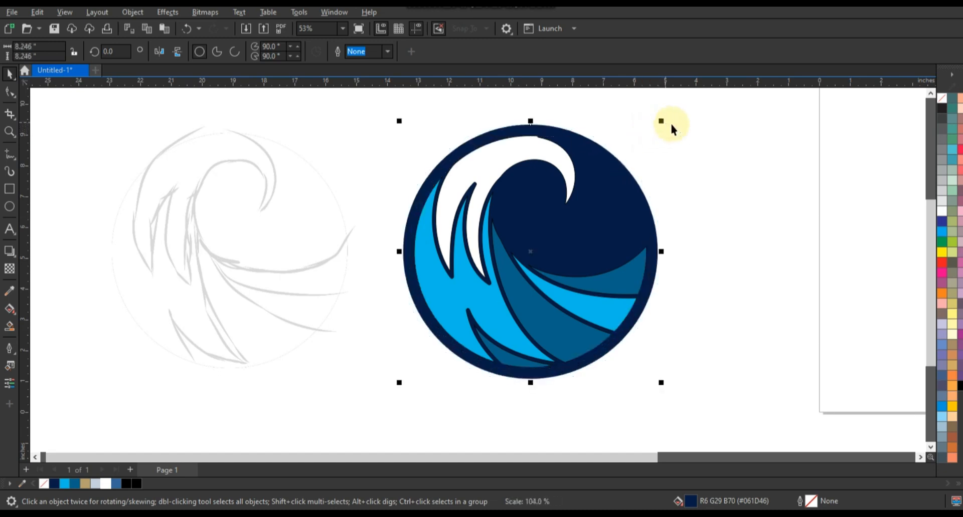
{"action": "left_click", "coordinate": [85, 484]}
{"action": "key", "text": "ctrl+Page_Down"}
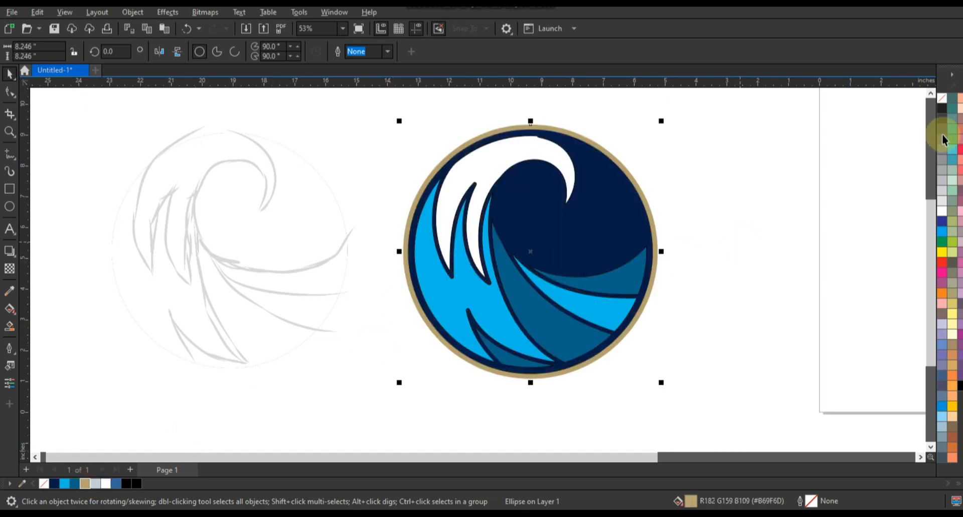
- Delete surplus nodes from the white crest's upper outer edge and bend that edge into a smooth arc
{"action": "left_click", "coordinate": [930, 94]}
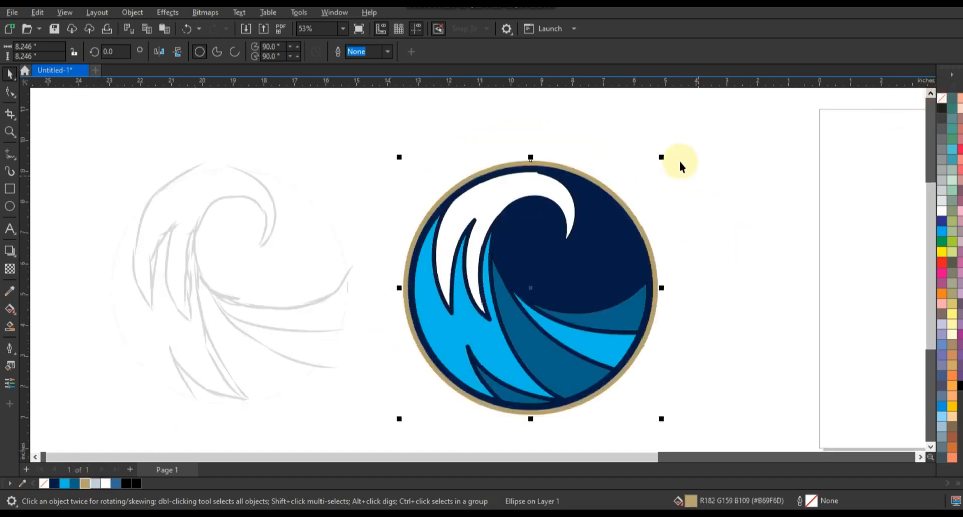
{"action": "left_click", "coordinate": [474, 201]}
{"action": "left_click", "coordinate": [8, 93]}
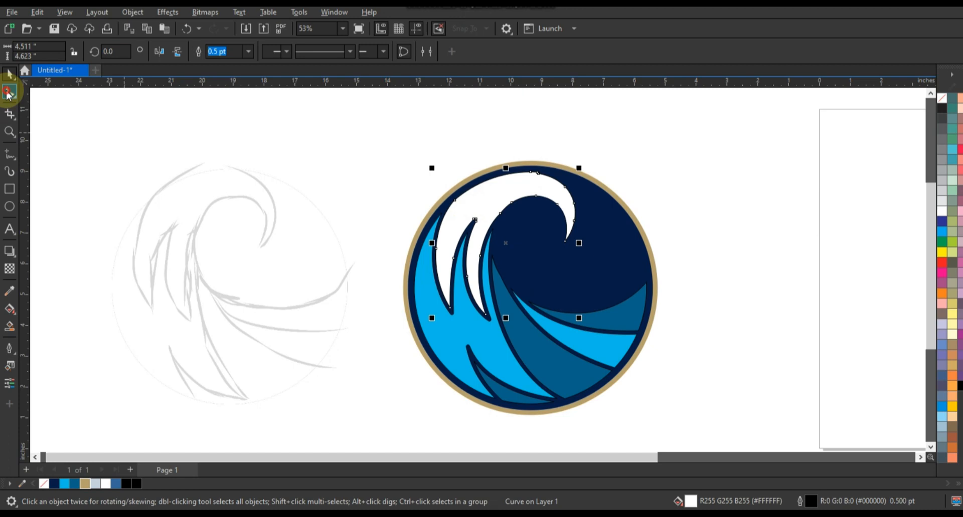
{"action": "double_click", "coordinate": [455, 200]}
{"action": "key", "text": "Delete"}
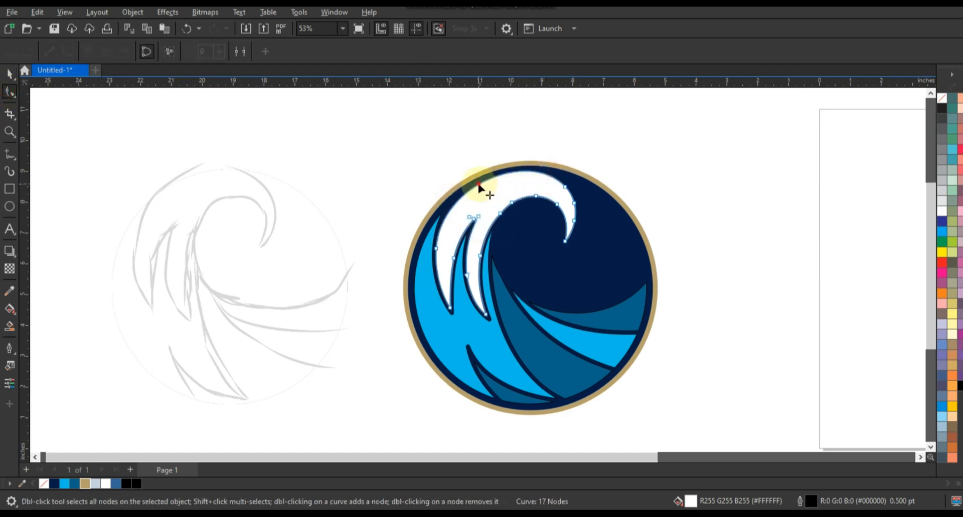
{"action": "left_click_drag", "start_coordinate": [479, 186], "coordinate": [475, 184]}
{"action": "left_click", "coordinate": [9, 73]}
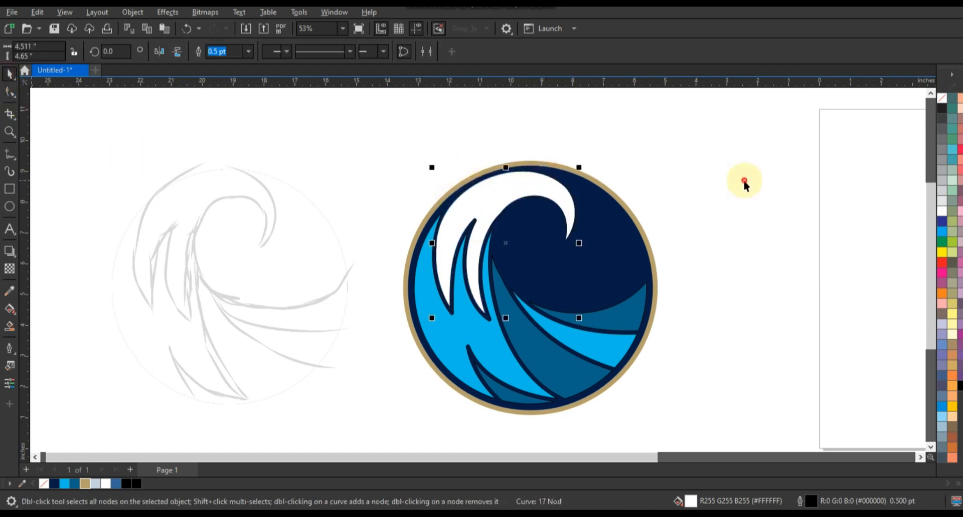
- Add a concentric navy circle about 10.68 in across behind the gold one, and move the sketch farther from the logo
{"action": "left_click", "coordinate": [658, 287]}
{"action": "left_click_drag", "start_coordinate": [662, 157], "coordinate": [716, 118]}
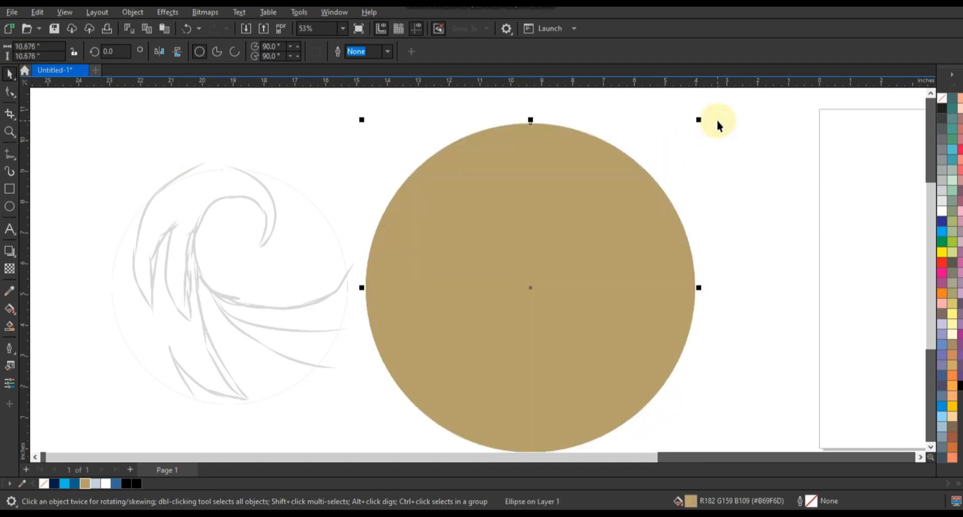
{"action": "key", "text": "ctrl+Page_Down"}
{"action": "left_click", "coordinate": [55, 484]}
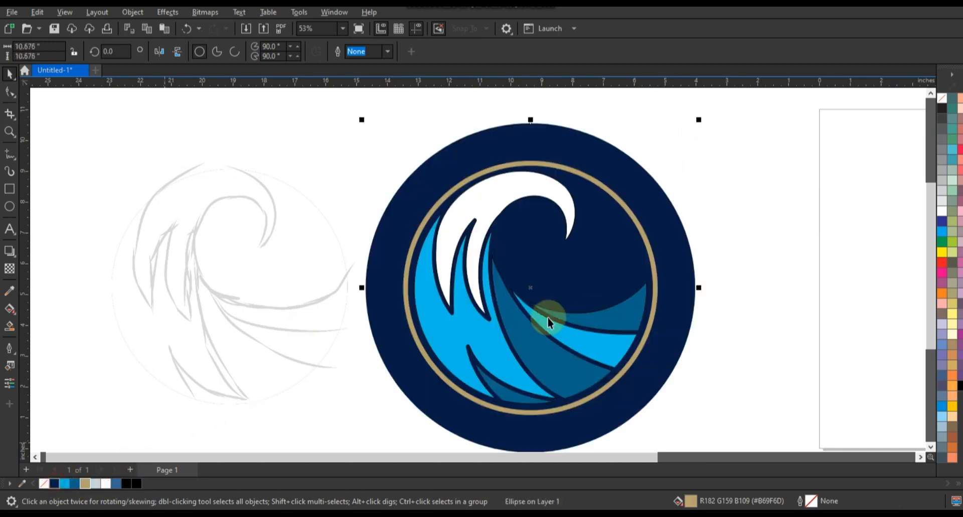
{"action": "scroll", "coordinate": [548, 318], "scroll_direction": "down", "scroll_amount": 1}
{"action": "left_click_drag", "start_coordinate": [337, 308], "coordinate": [235, 310]}
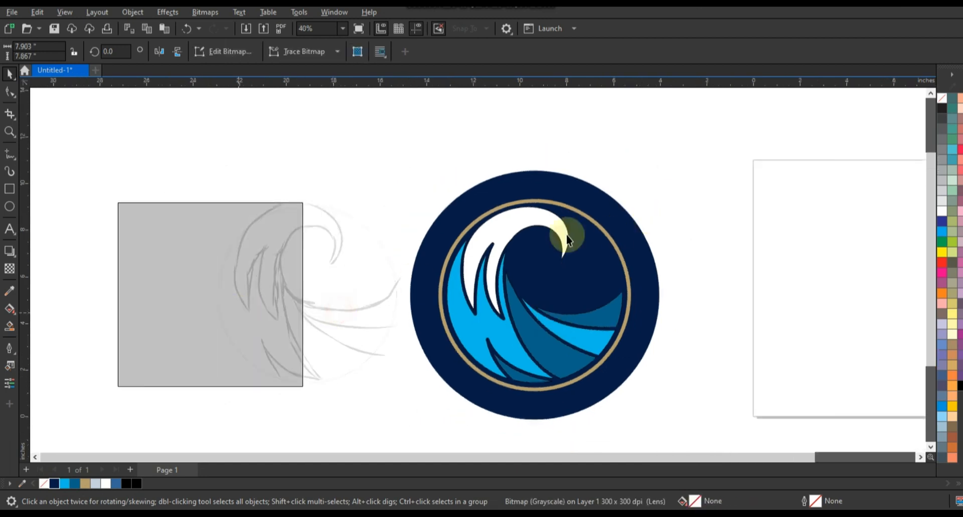
- Duplicate the outer navy circle at about 11.1 in across, fill it gold #B69F6D and send it to the back
{"action": "left_click", "coordinate": [610, 205]}
{"action": "left_click_drag", "start_coordinate": [662, 168], "coordinate": [669, 164]}
{"action": "left_click", "coordinate": [85, 482]}
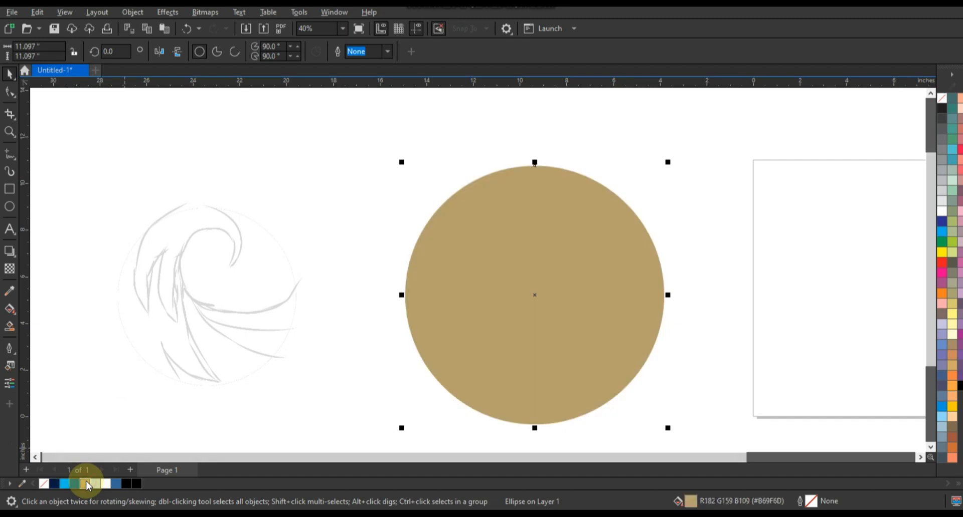
{"action": "key", "text": "shift+Page_Down"}
{"action": "left_click", "coordinate": [386, 196]}
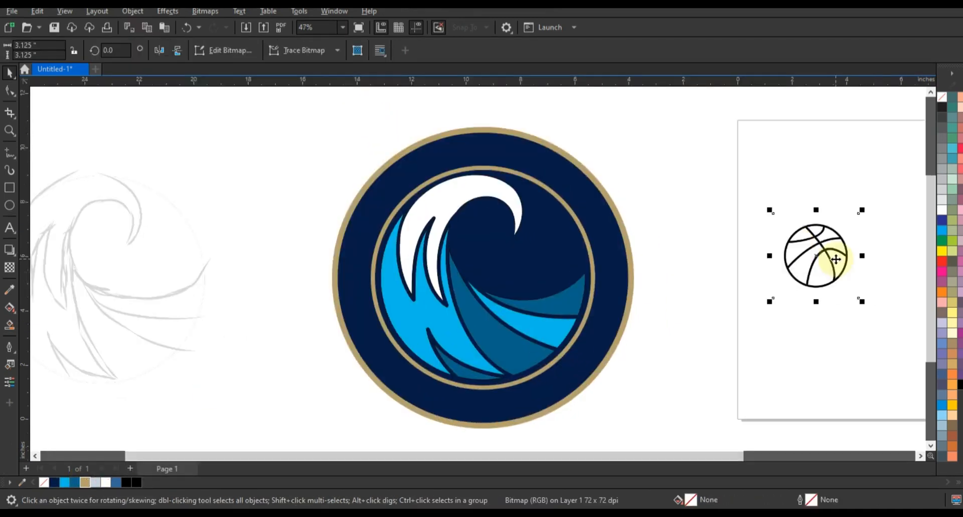
- Outline-trace the basketball bitmap with the low quality image type, automatically removing the background colour
{"action": "right_click", "coordinate": [836, 259]}
{"action": "mouse_move", "coordinate": [878, 209]}
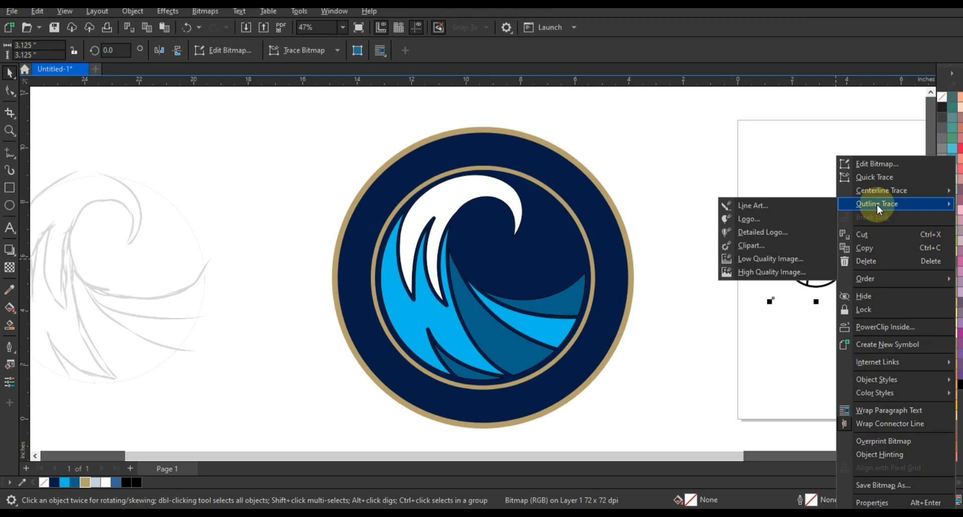
{"action": "left_click", "coordinate": [772, 219]}
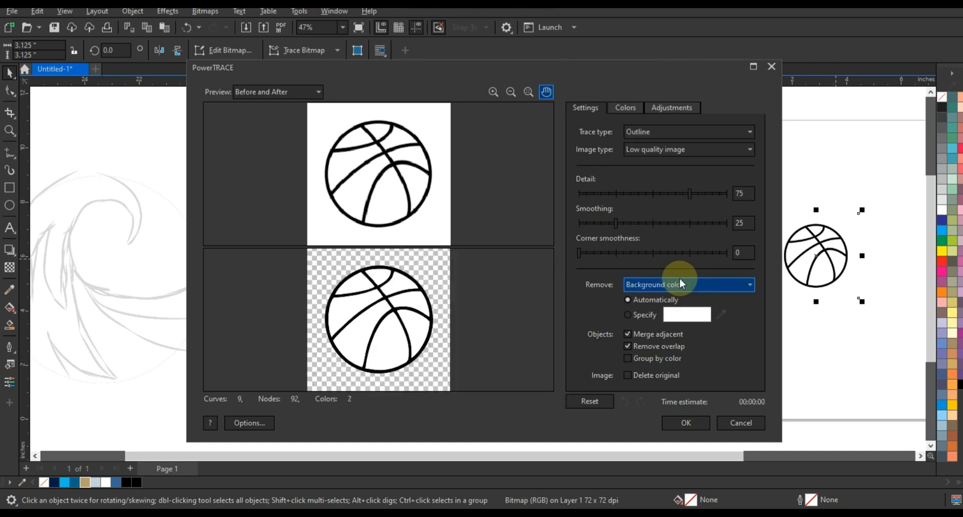
{"action": "left_click", "coordinate": [674, 423]}
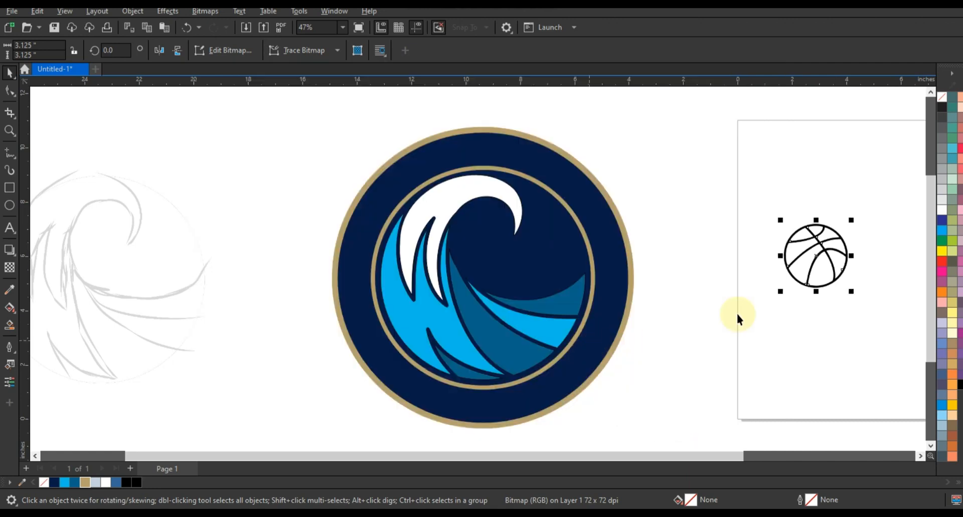
- Place the traced basketball inside the wave's curl at about 1.85 in across and delete the original bitmap
{"action": "left_click", "coordinate": [799, 262]}
{"action": "mouse_move", "coordinate": [794, 278]}
{"action": "left_mouse_down"}
{"action": "mouse_move", "coordinate": [695, 303]}
{"action": "mouse_move", "coordinate": [489, 240]}
{"action": "mouse_move", "coordinate": [514, 265]}
{"action": "mouse_move", "coordinate": [485, 238]}
{"action": "left_mouse_up"}
{"action": "left_click", "coordinate": [798, 261]}
{"action": "key", "text": "Delete"}
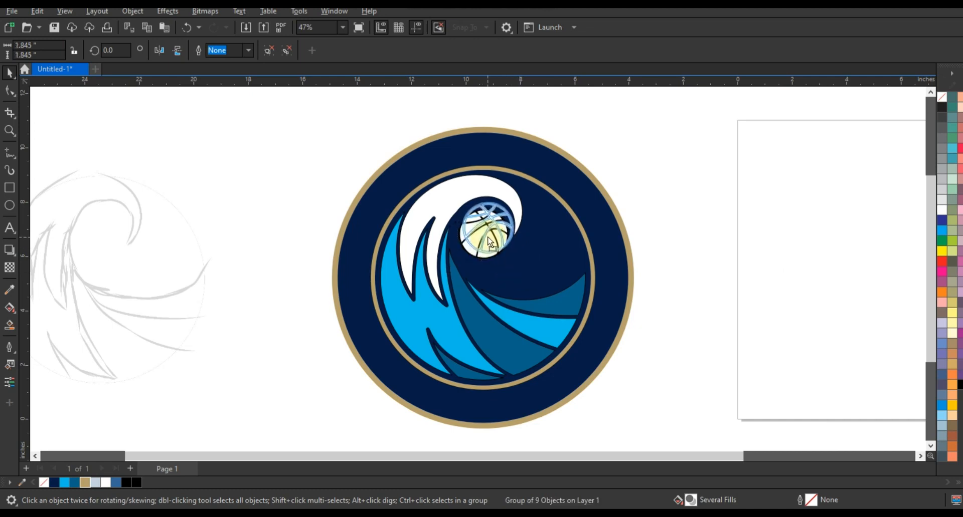
{"action": "left_click_drag", "start_coordinate": [306, 204], "coordinate": [591, 417]}
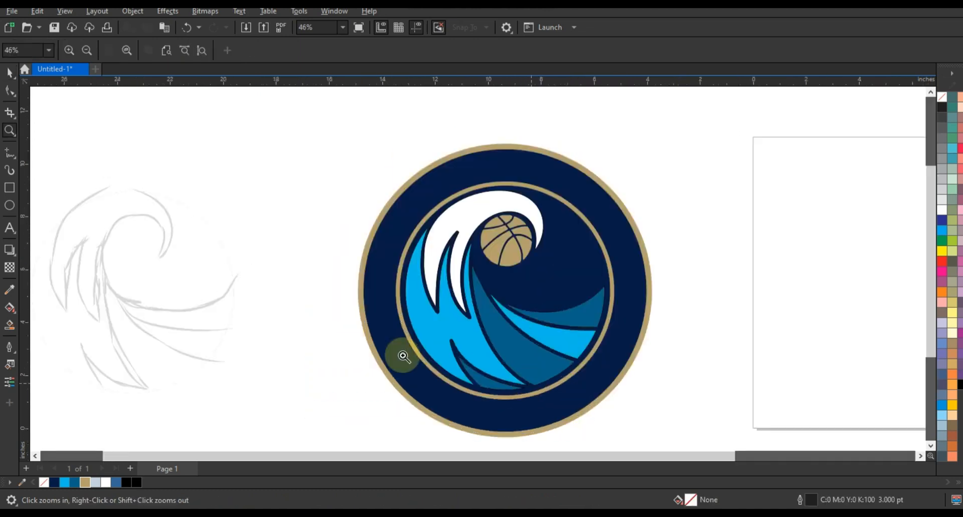
- Add the text ORLANDO beside the logo in bold Arial, about 4.96 in wide, and fill it pale grey-blue #C5D1DD
{"action": "key", "text": "F8"}
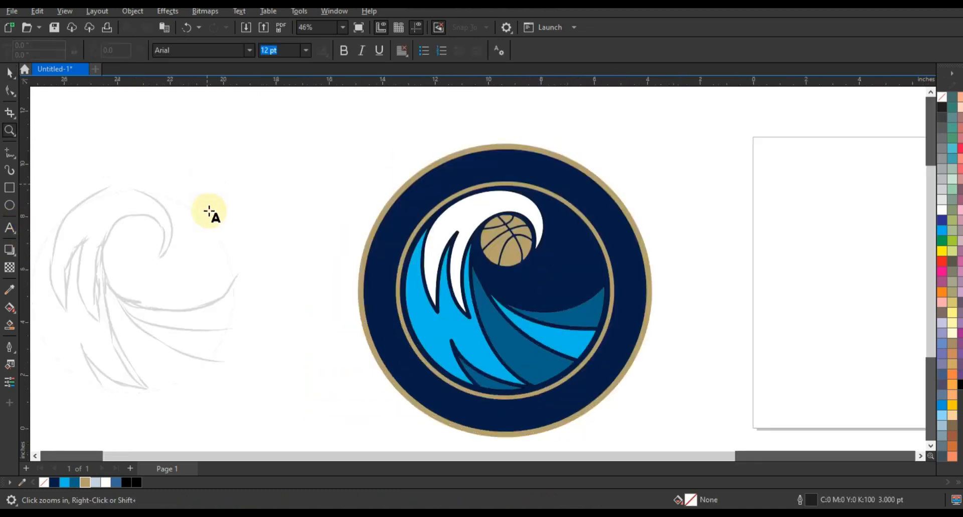
{"action": "left_click", "coordinate": [207, 185]}
{"action": "type", "text": "ORLANDO"}
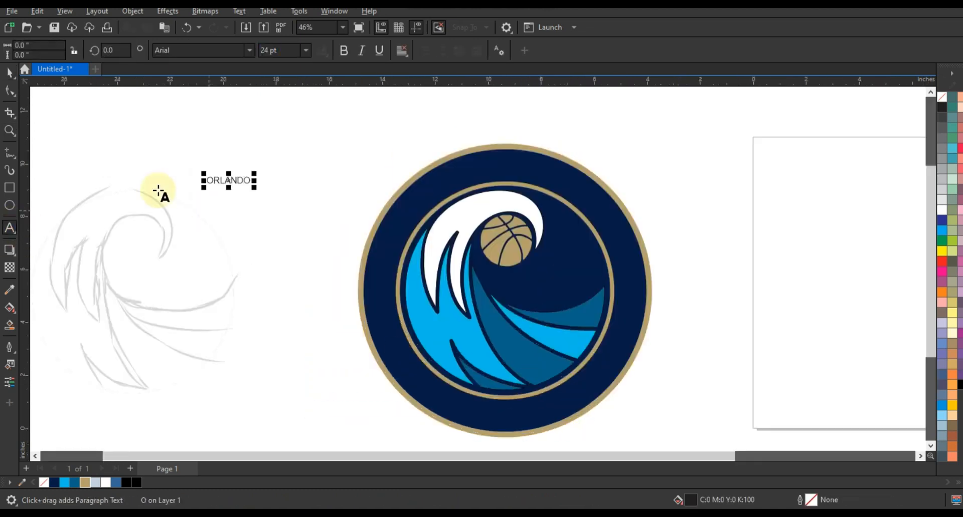
{"action": "left_click", "coordinate": [9, 73]}
{"action": "left_click_drag", "start_coordinate": [255, 188], "coordinate": [343, 226]}
{"action": "left_click", "coordinate": [455, 173]}
{"action": "left_click", "coordinate": [301, 187]}
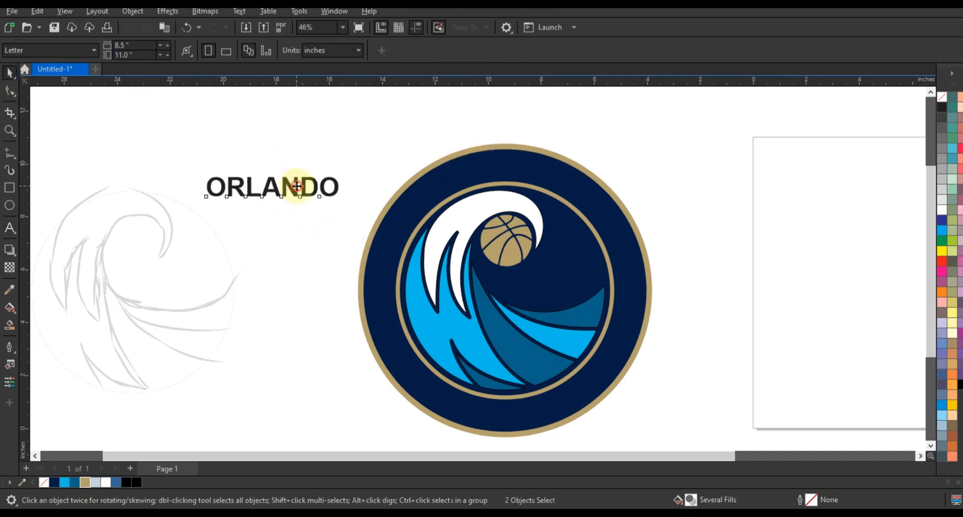
{"action": "left_click", "coordinate": [96, 482]}
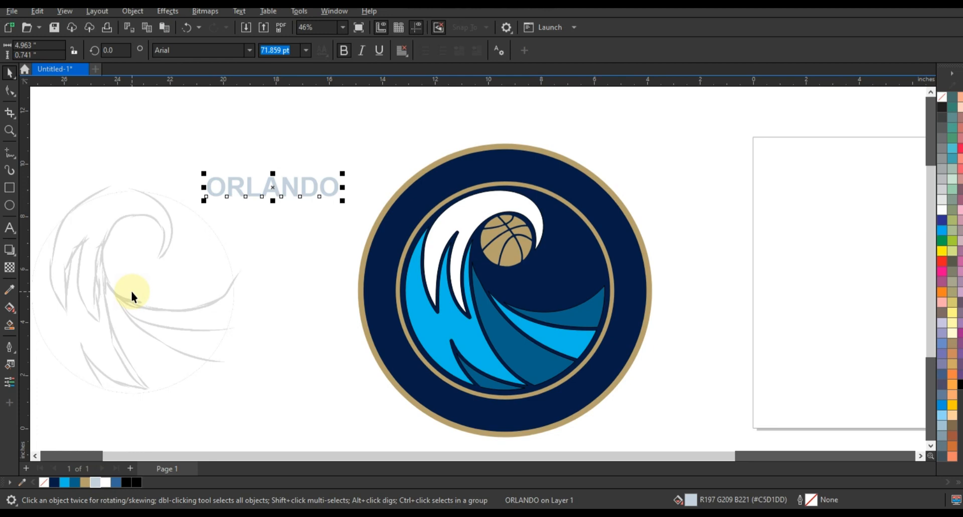
- Fit the ORLANDO text to the outer navy circle and place it inside the upper part of the navy ring
{"action": "left_click", "coordinate": [411, 187], "text": "shift"}
{"action": "left_click", "coordinate": [239, 11]}
{"action": "left_click", "coordinate": [266, 176]}
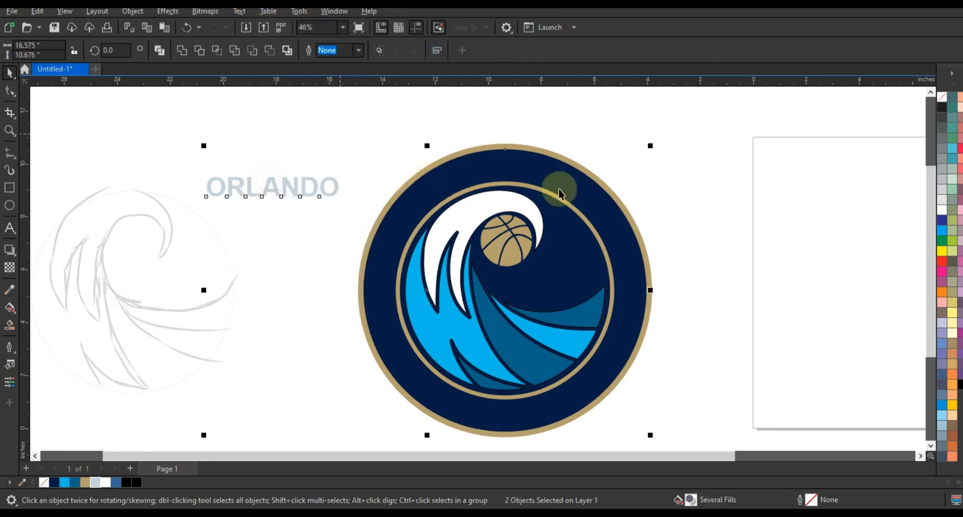
{"action": "left_click_drag", "start_coordinate": [504, 147], "coordinate": [508, 166]}
- Widen the letter spacing of ORLANDO so the word spreads evenly along the upper arc of the navy ring
{"action": "left_click_drag", "start_coordinate": [584, 200], "coordinate": [619, 229]}
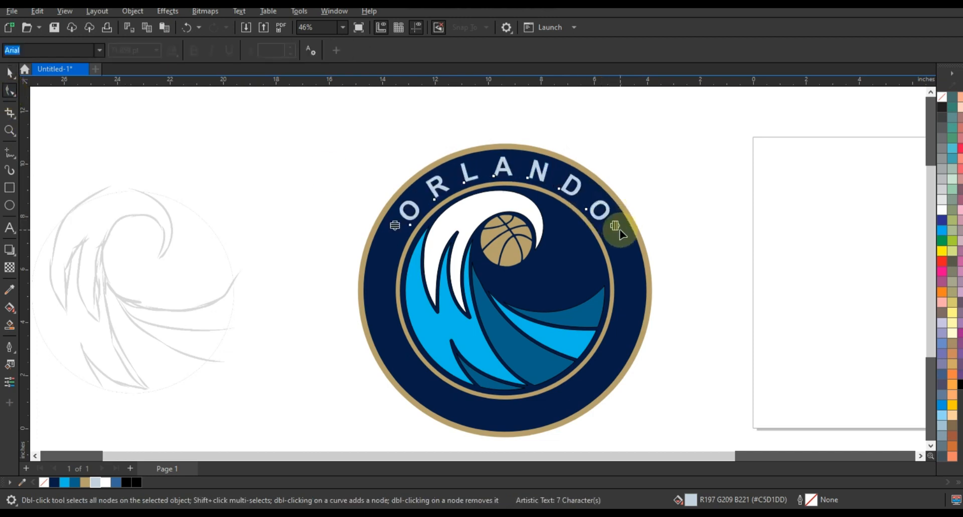
{"action": "left_click", "coordinate": [9, 72]}
{"action": "left_click", "coordinate": [693, 193]}
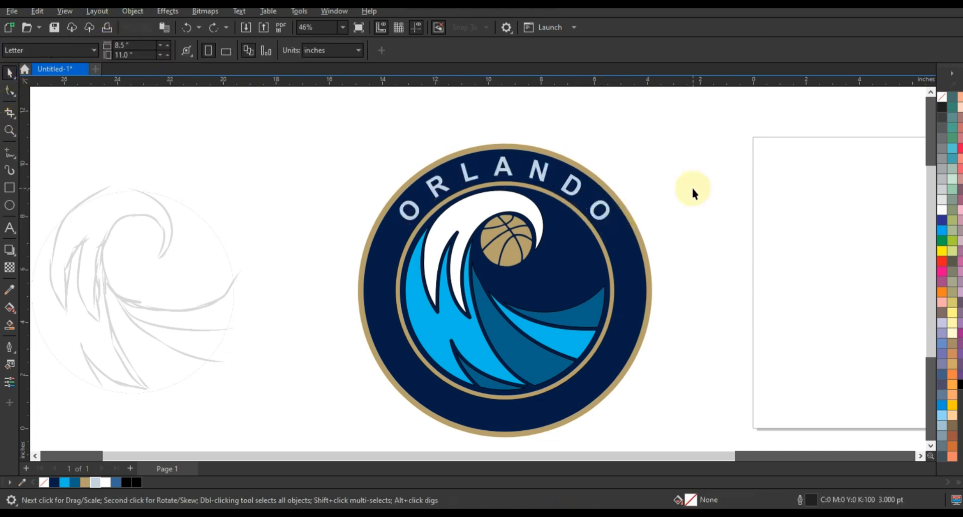
{"action": "scroll", "coordinate": [692, 189], "scroll_direction": "down", "scroll_amount": 2}
{"action": "scroll", "coordinate": [693, 189], "scroll_direction": "up", "scroll_amount": 3}
{"action": "scroll", "coordinate": [692, 189], "scroll_direction": "down", "scroll_amount": 1}
{"action": "scroll", "coordinate": [692, 189], "scroll_direction": "up", "scroll_amount": 1}
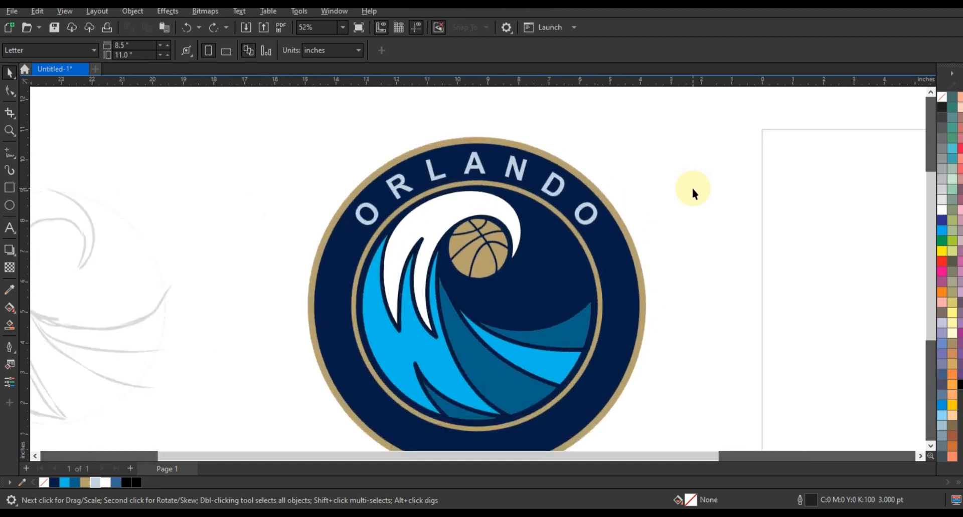